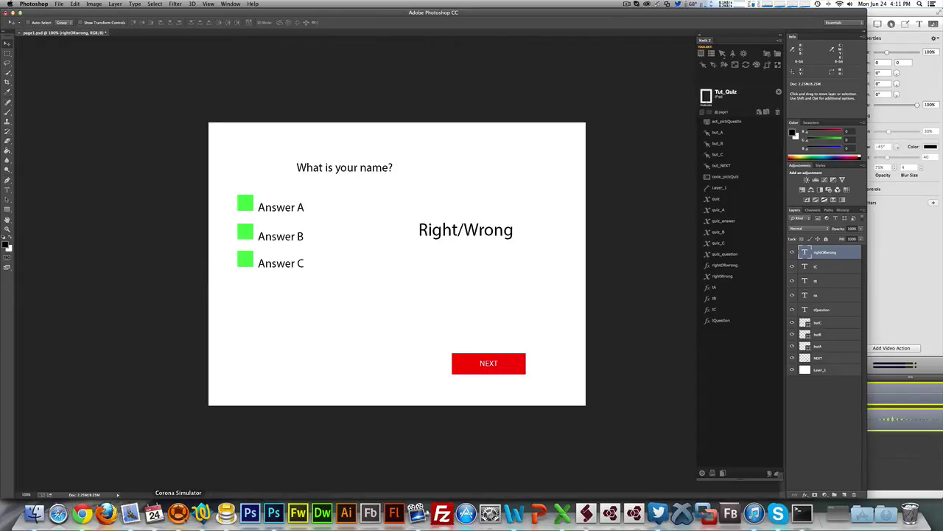
Test the quiz in Corona Simulator by answering the sky color question, advancing to another question and quitting the simulator.
left_click(177, 512)
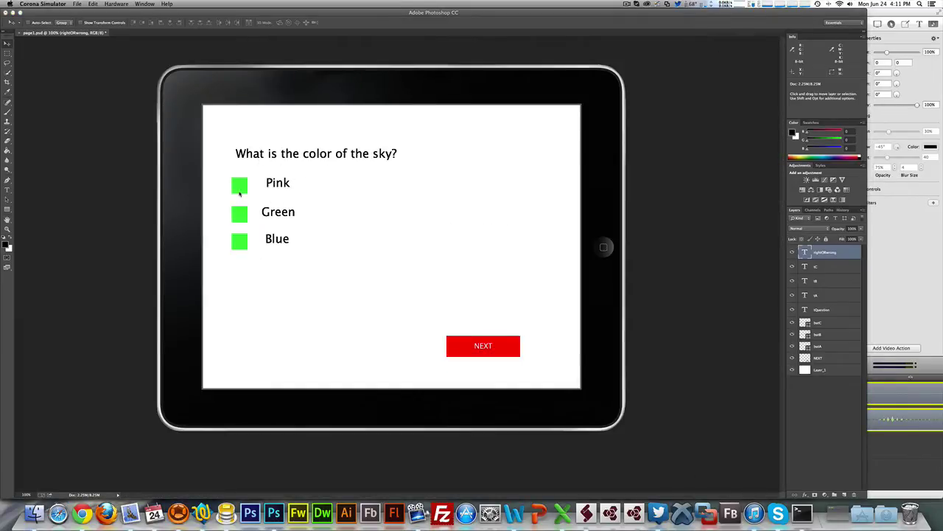
left_click(239, 215)
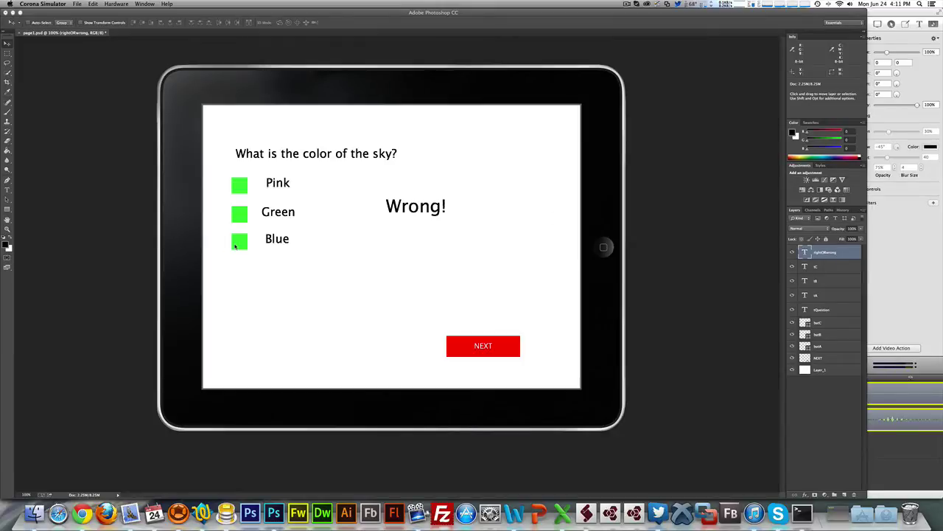
left_click(275, 241)
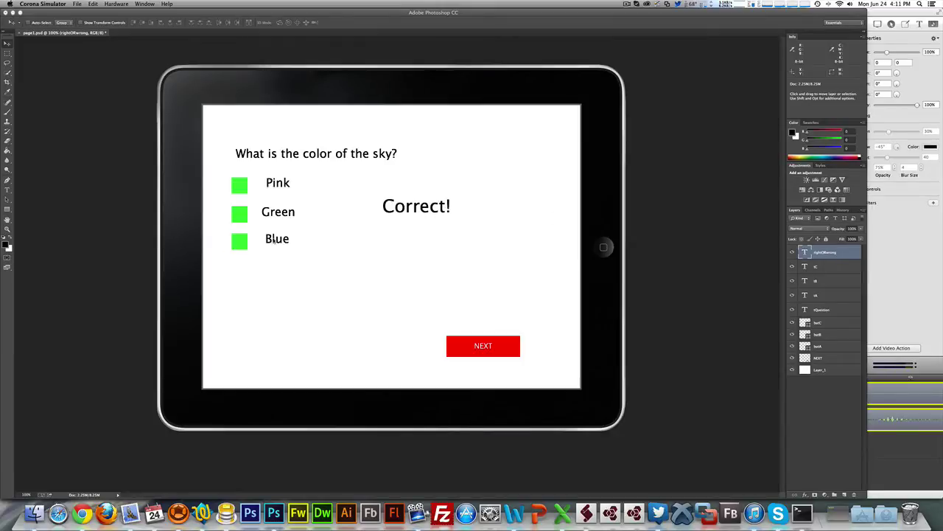
left_click(484, 348)
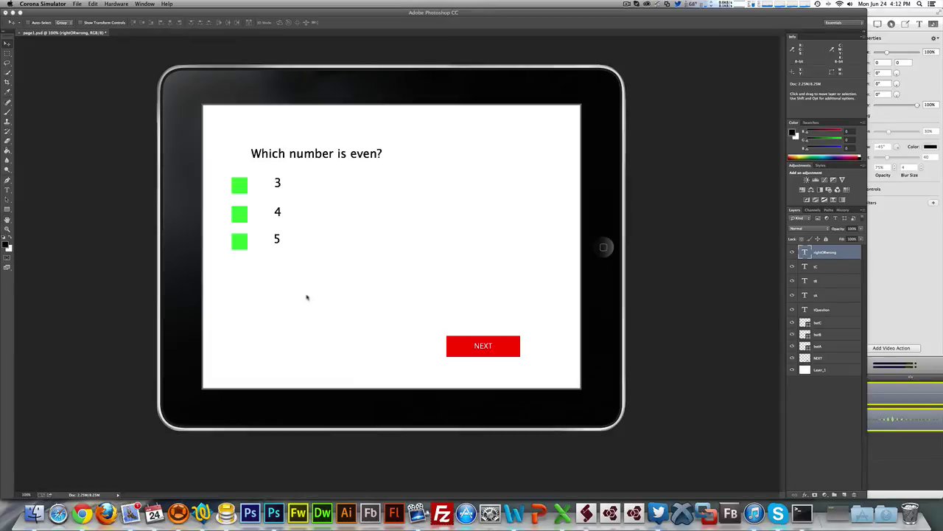
key("super+q")
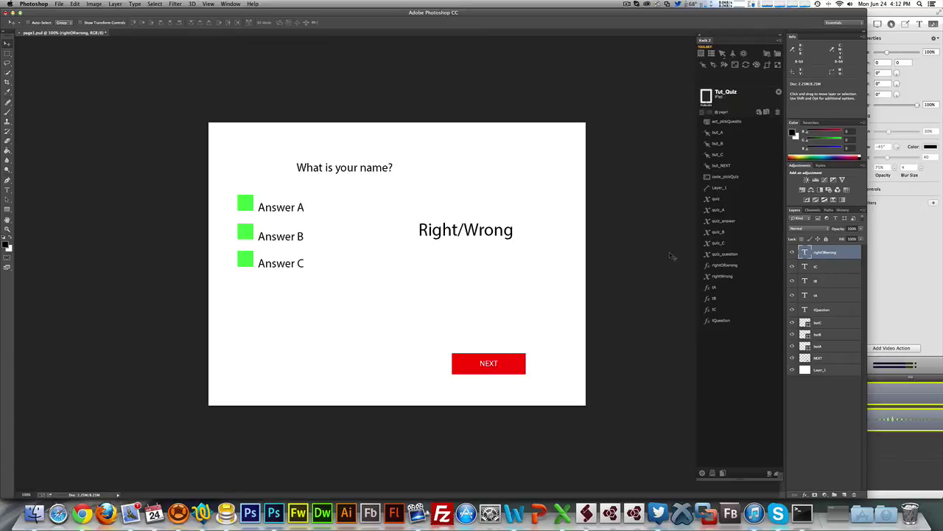
Examine the page list, the page's components, and the background, NEXT, answer button and question layers.
left_click(702, 112)
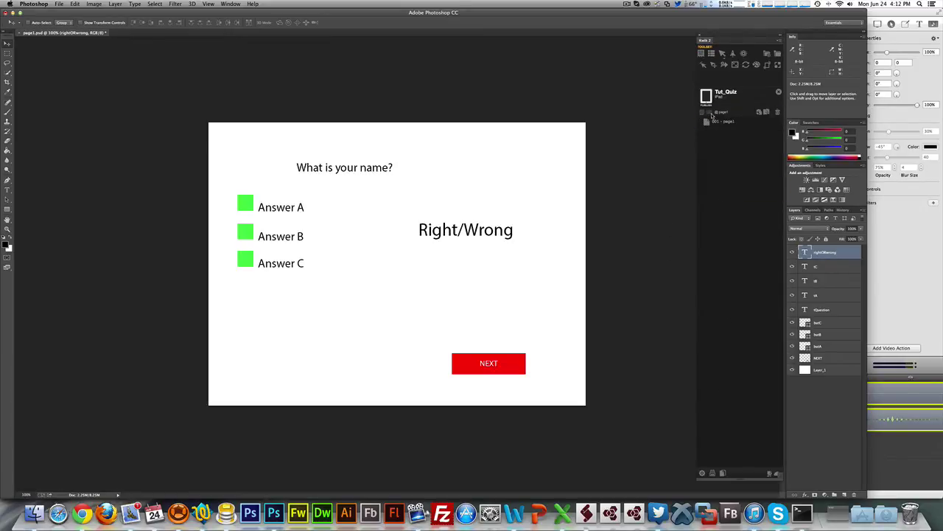
left_click(712, 114)
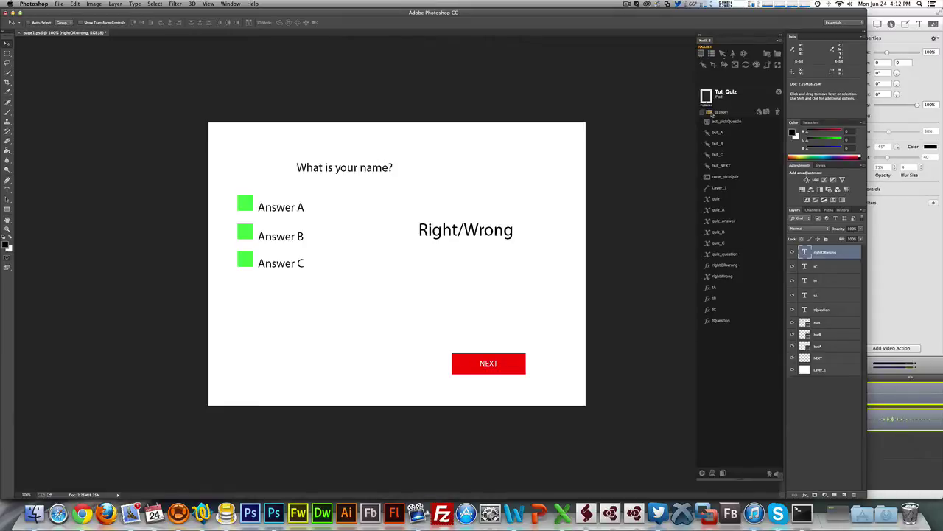
left_click(822, 370)
left_click(819, 358)
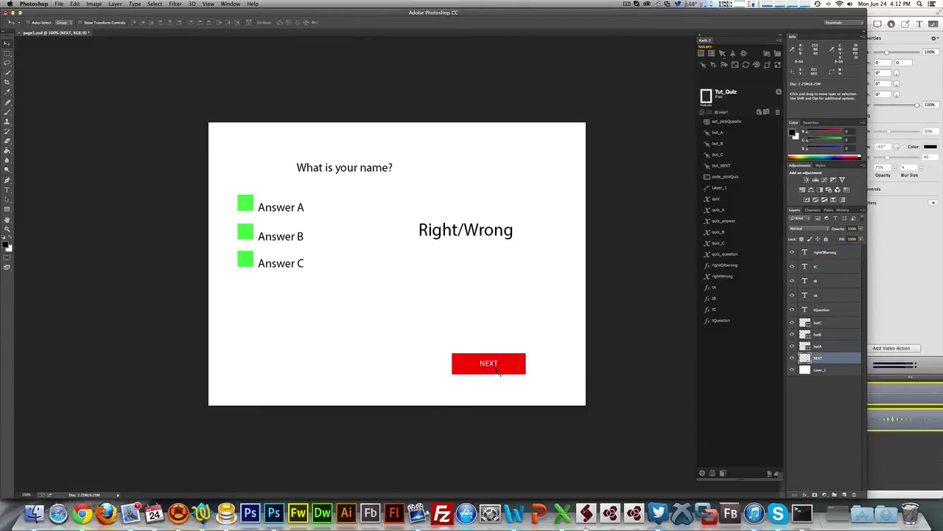
left_click(829, 346)
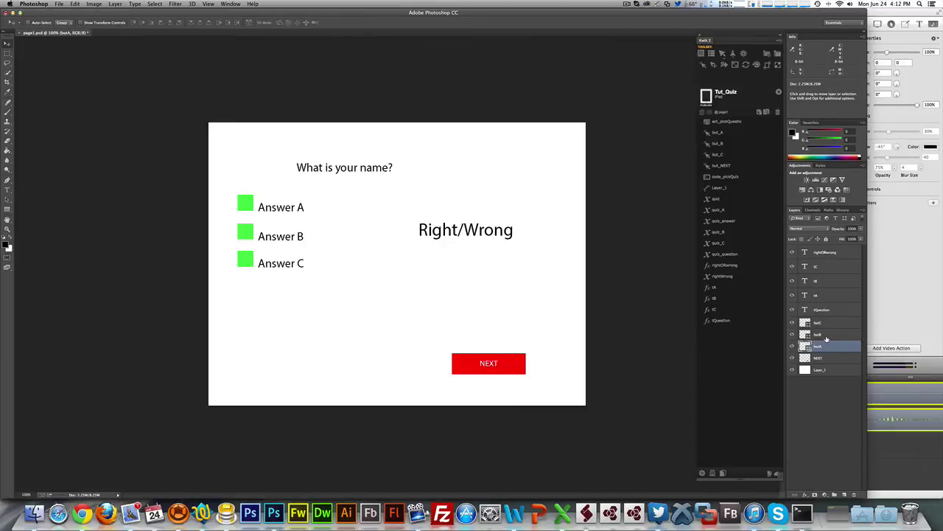
left_click(826, 336)
left_click(825, 325)
left_click(821, 311)
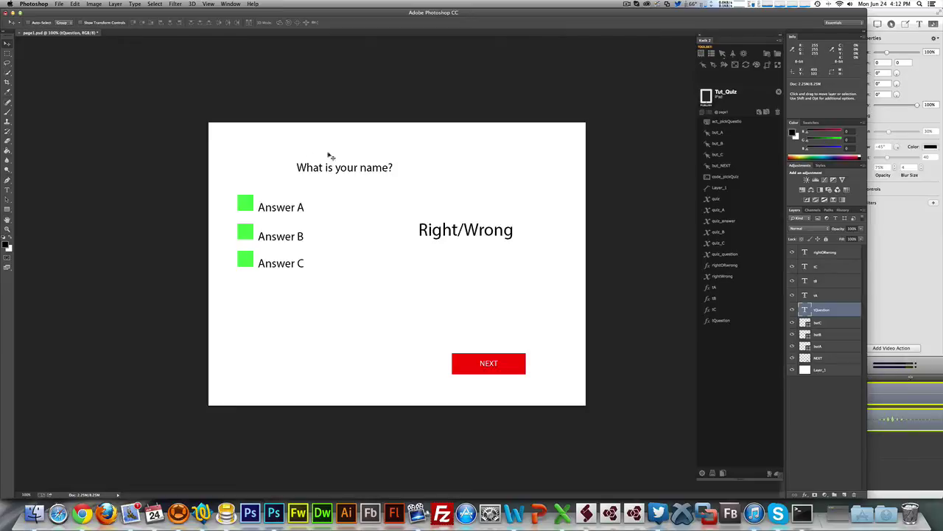
Identify the tA, tB, tC and rightORwrong text layers by hiding and showing each one.
left_click(815, 296)
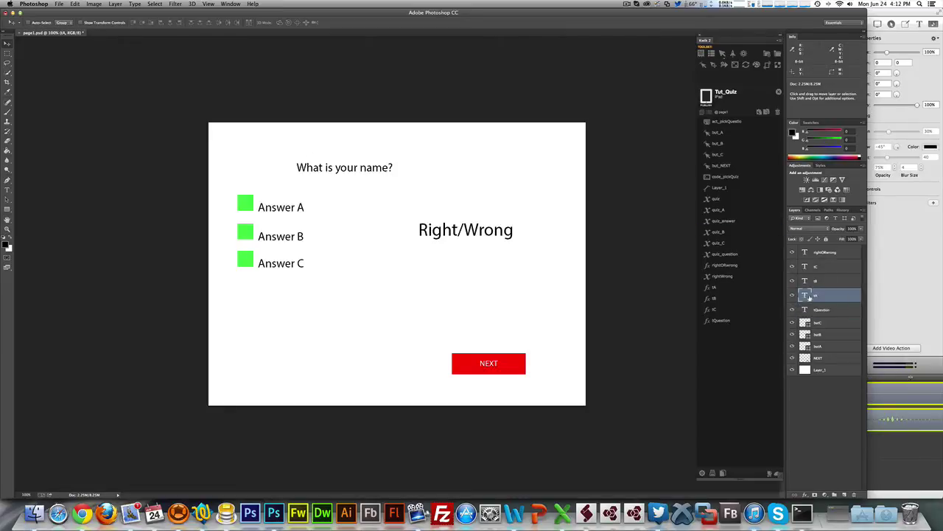
left_click(792, 294)
left_click(793, 295)
left_click(792, 280)
left_click(792, 280)
left_click(792, 267)
left_click(793, 266)
left_click(766, 253)
left_click(793, 253)
left_click(793, 253)
Open the quiz variable in Kwik and examine its content, type and table settings.
left_click(701, 55)
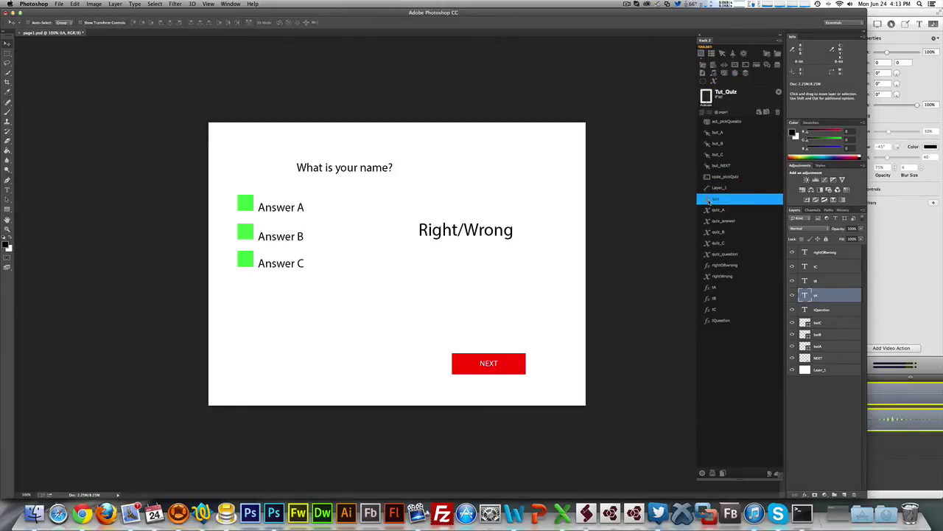
double_click(709, 200)
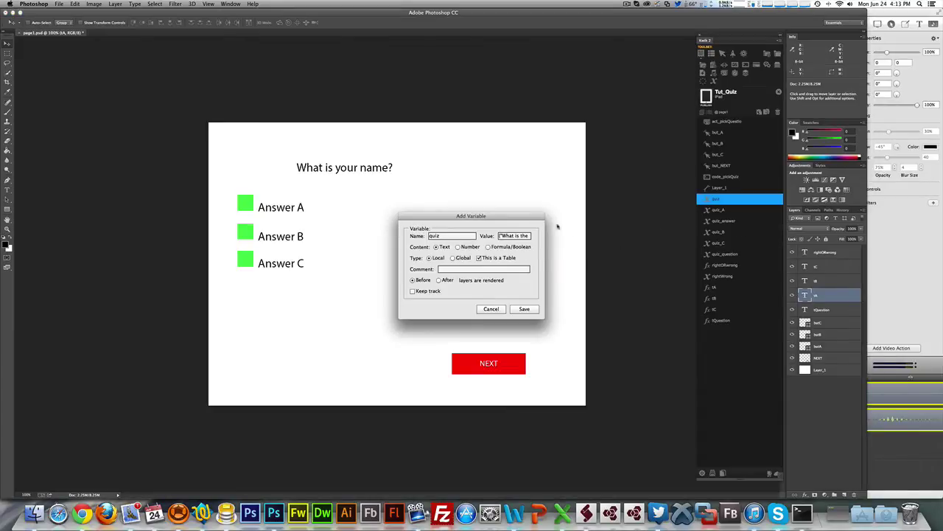
left_click_drag(492, 219, 433, 210)
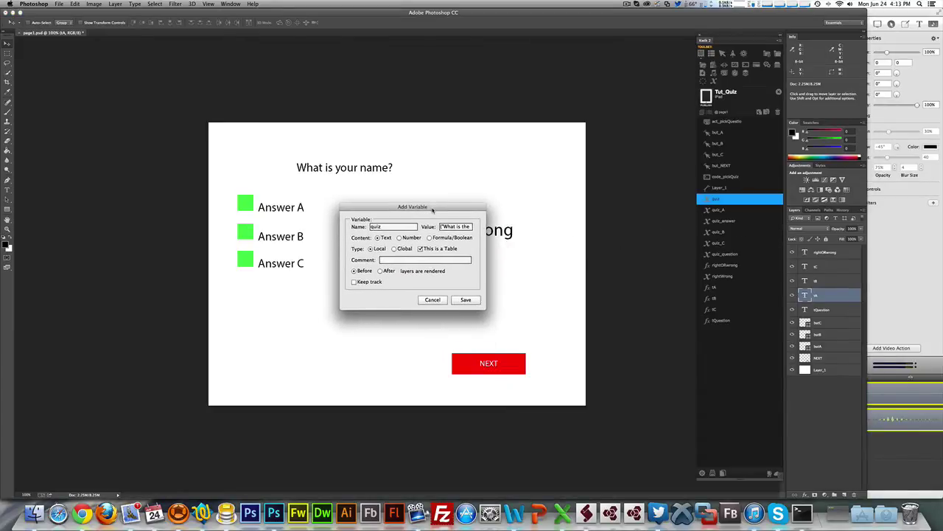
left_click(381, 259)
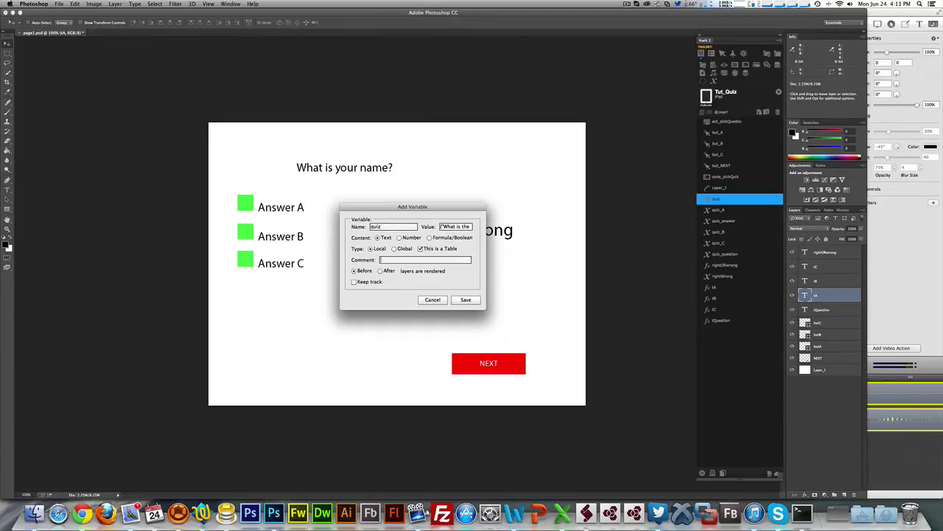
left_click(421, 248)
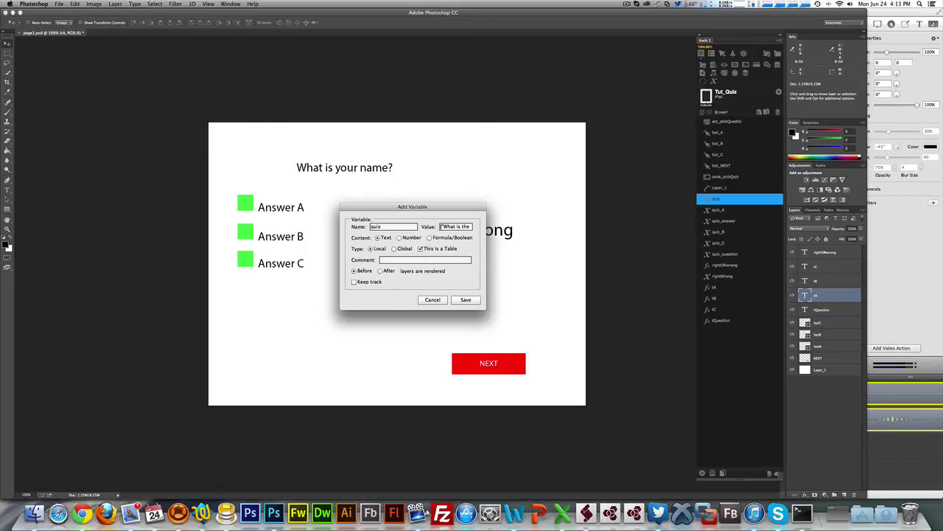
Copy the quiz variable's entire value into a new TextEdit document.
key("super+Right")
key("super+a")
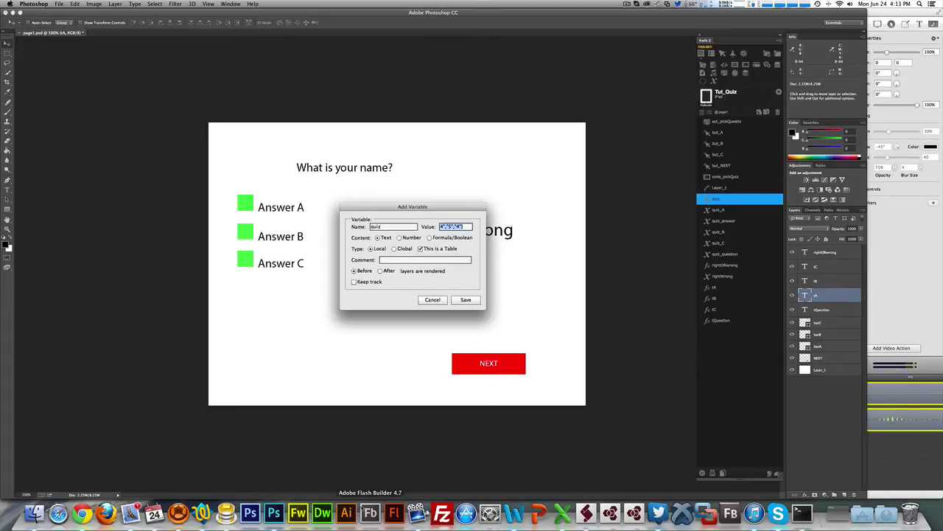
left_click(920, 4)
key("Return")
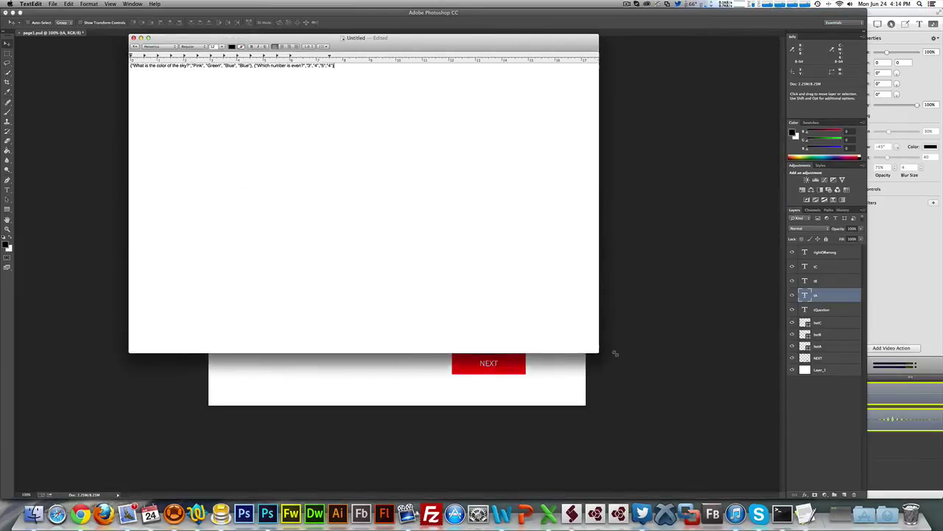
Set the font size of the pasted quiz table text to 18.
left_click_drag(344, 66, 133, 65)
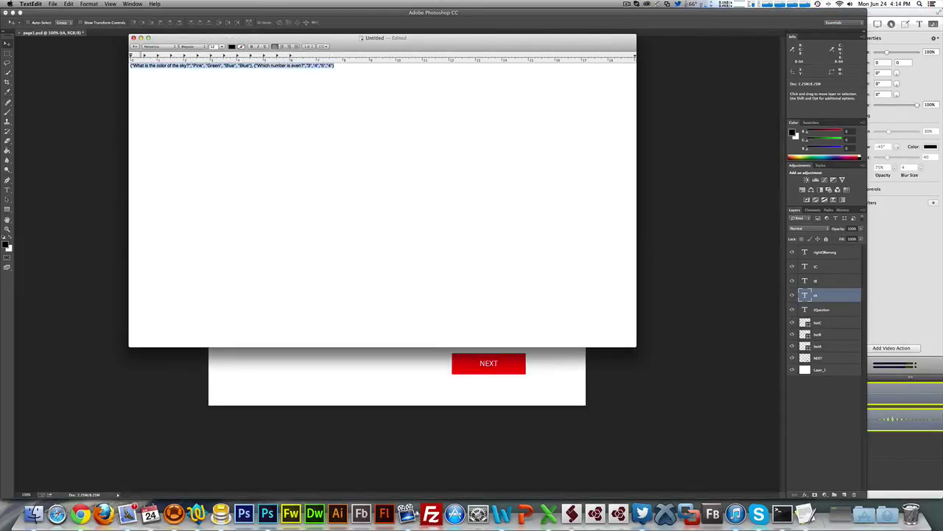
left_click(221, 46)
left_click(214, 86)
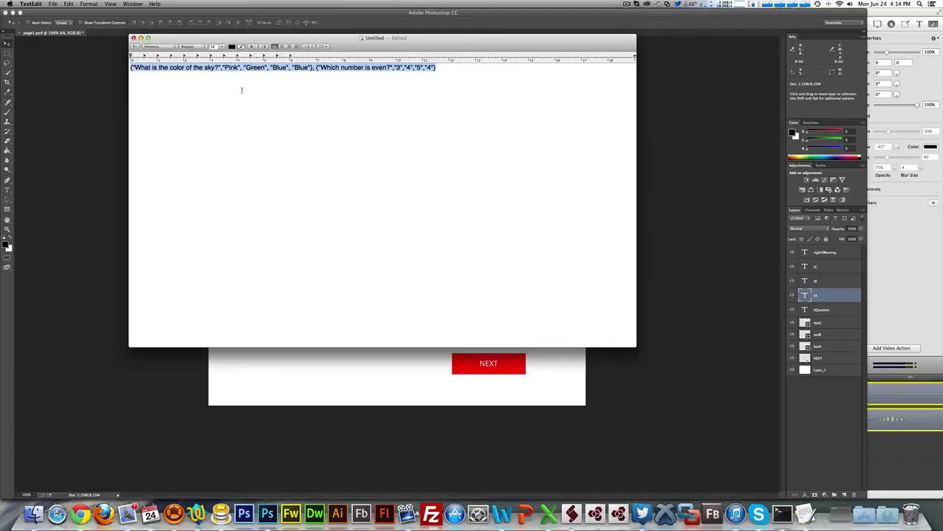
left_click(446, 87)
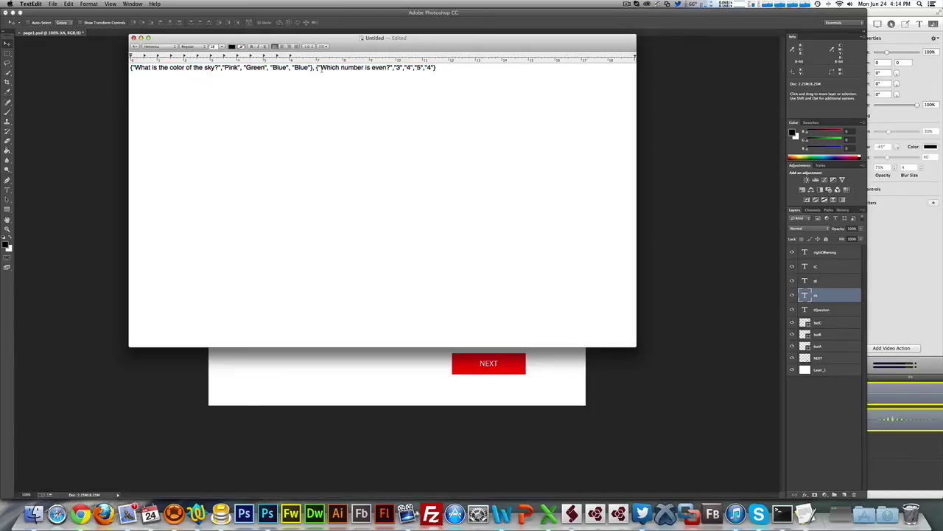
Examine the quiz table's structure, highlighting each entry's question, three answer options and correct answer.
left_click_drag(315, 67, 130, 67)
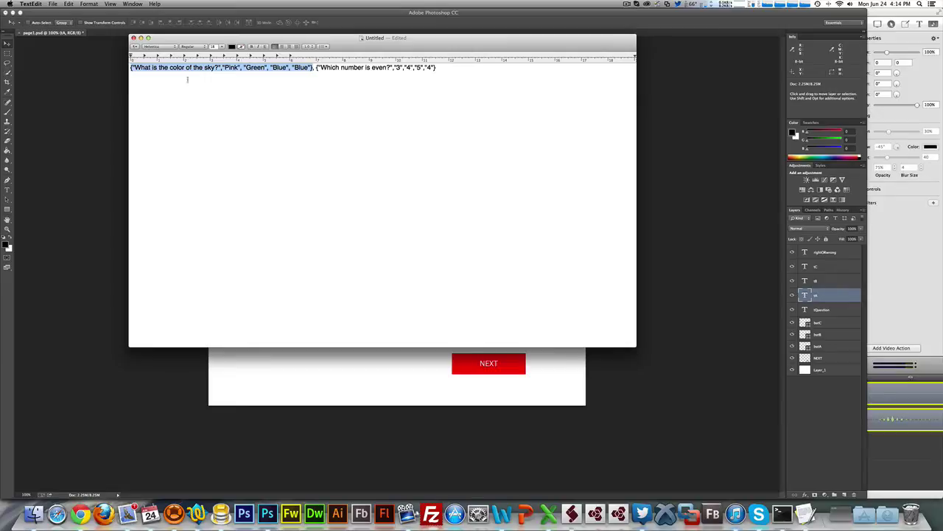
left_click_drag(220, 67, 134, 67)
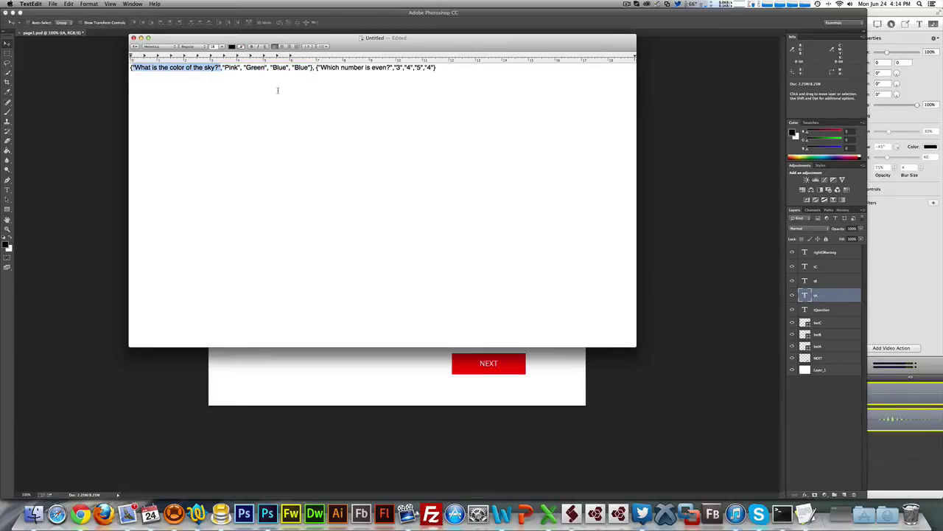
left_click_drag(222, 67, 311, 67)
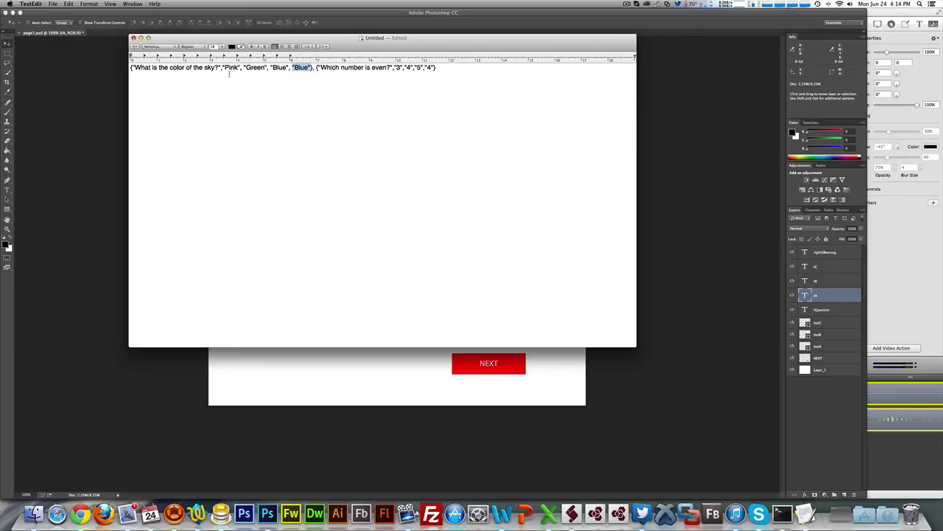
key("shift+Left")
double_click(281, 67)
double_click(430, 67)
double_click(408, 67)
left_click_drag(459, 69, 118, 67)
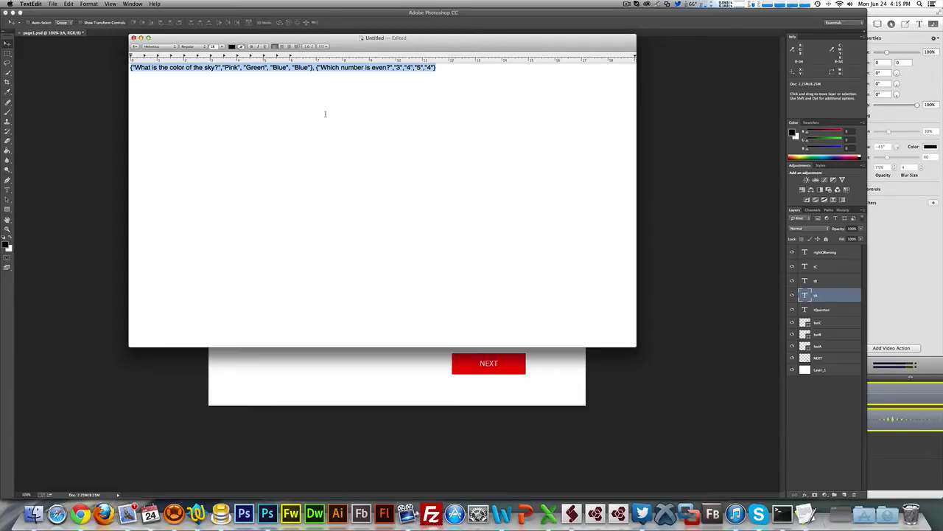
Switch back to Photoshop and close the quiz variable's dialog without saving.
left_click(392, 375)
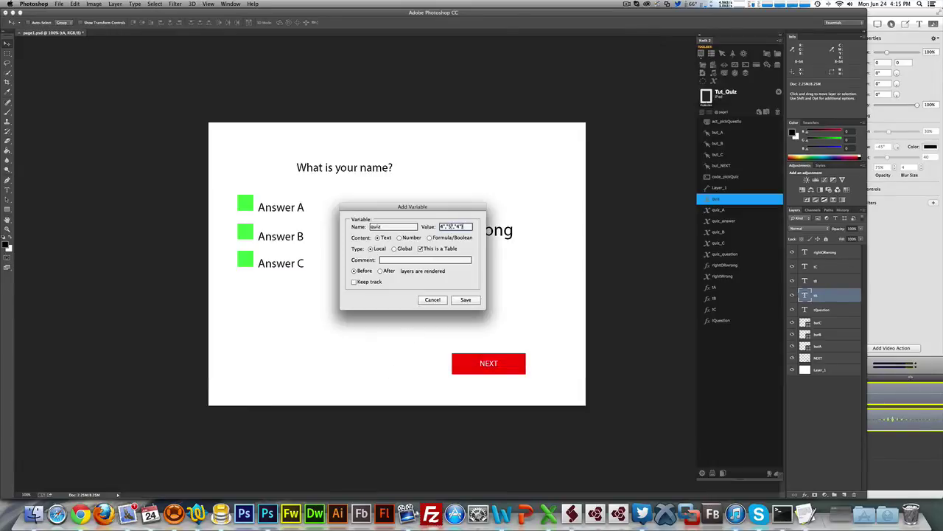
key("super+a")
left_click(433, 300)
left_click(432, 300)
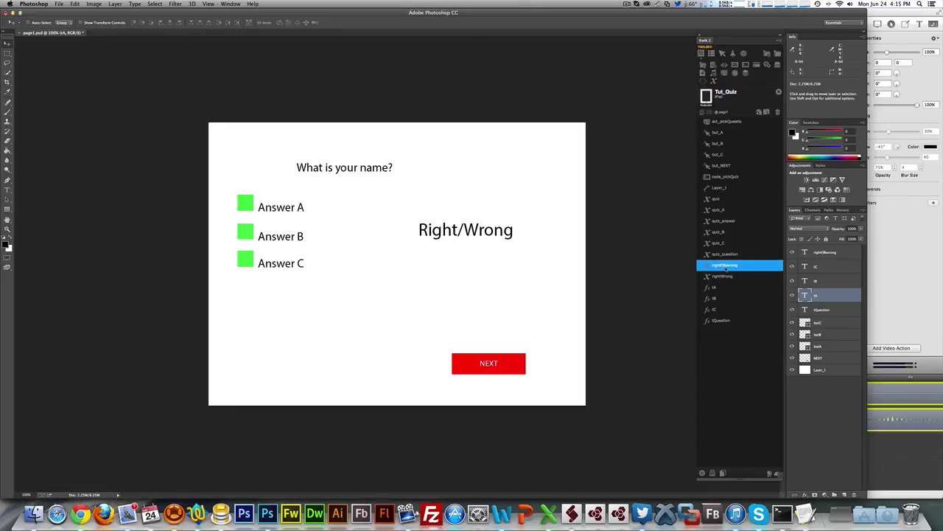
Review the value of the quiz_question variable and close it without saving.
double_click(724, 255)
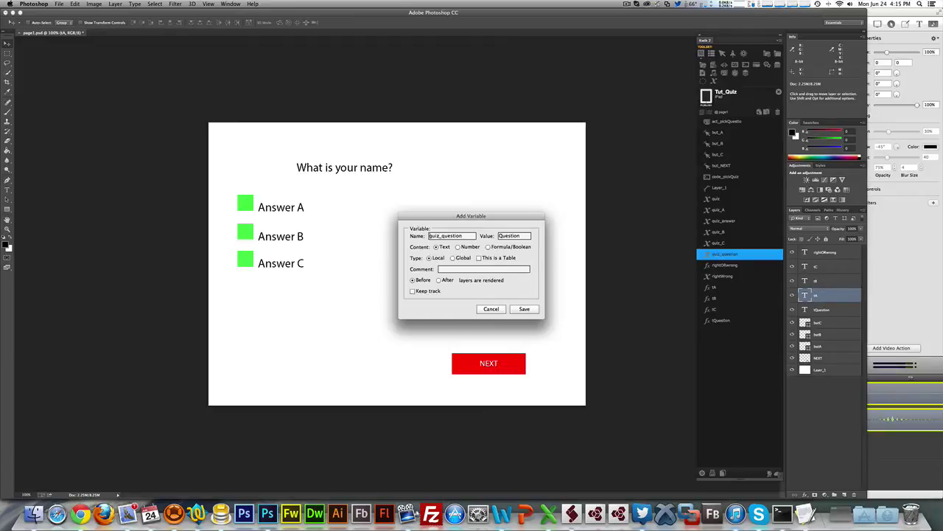
double_click(511, 236)
left_click(491, 309)
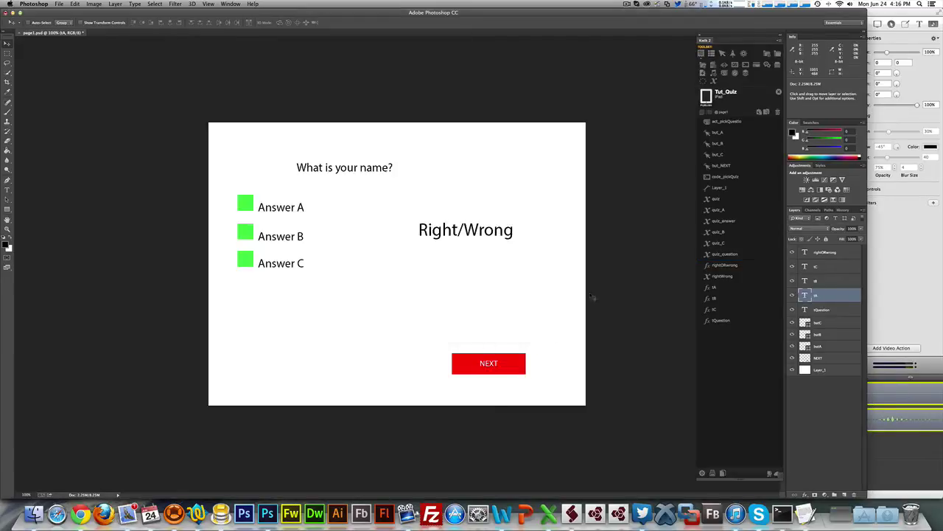
Review the values of the quiz_A, quiz_B and quiz_C variables without changing them.
left_click(721, 232)
left_click(719, 210)
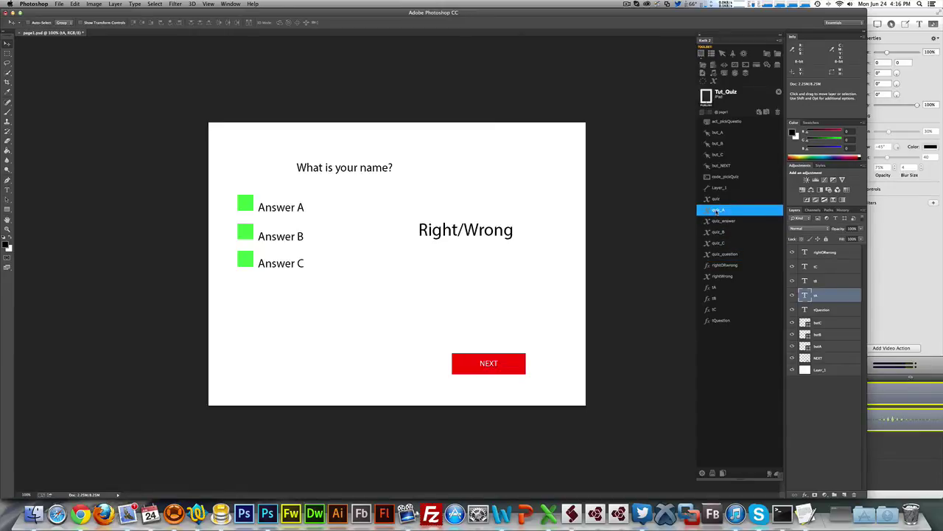
double_click(718, 210)
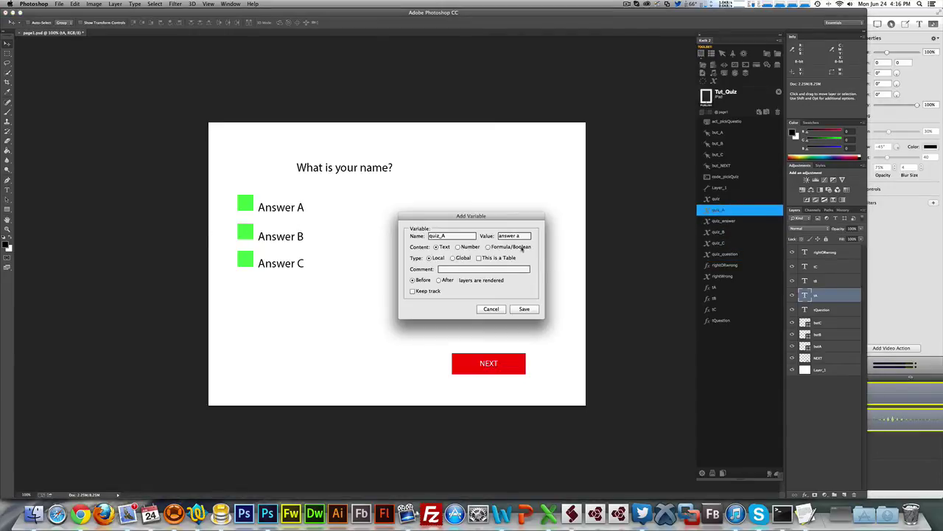
left_click(491, 309)
left_click(719, 233)
double_click(718, 232)
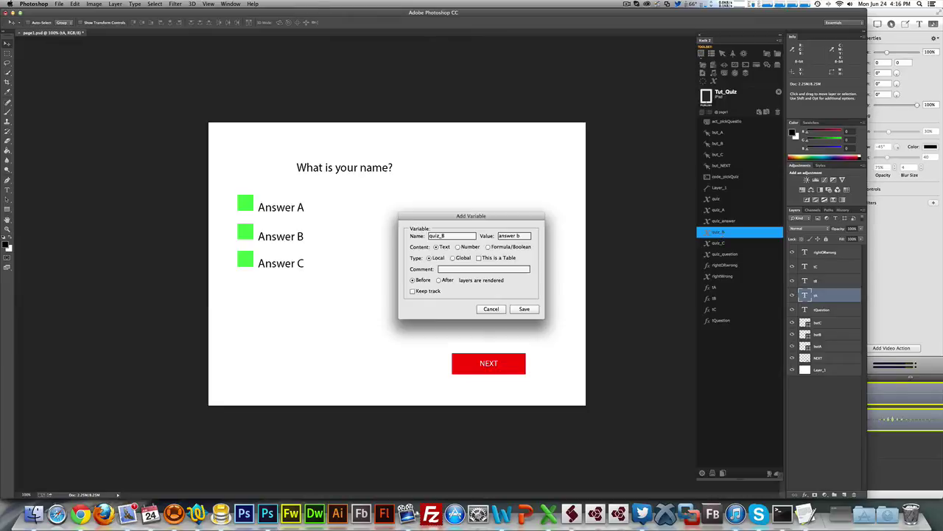
left_click(498, 309)
left_click(716, 243)
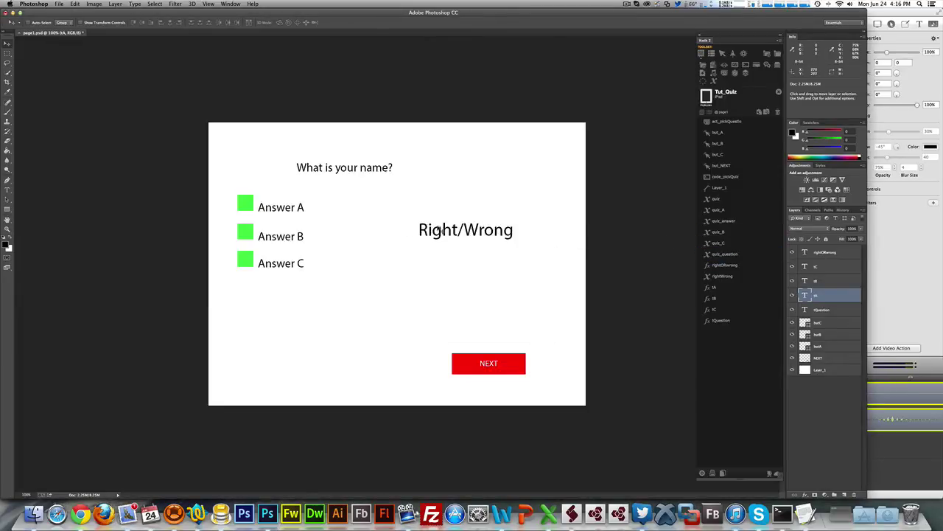
Review the settings of the rightWrong variable and close it without saving.
left_click(757, 298)
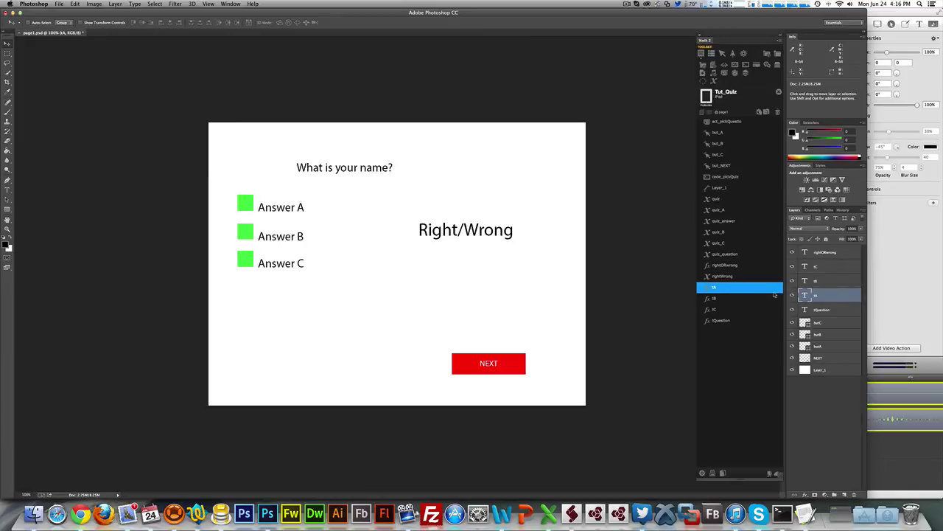
left_click(729, 277)
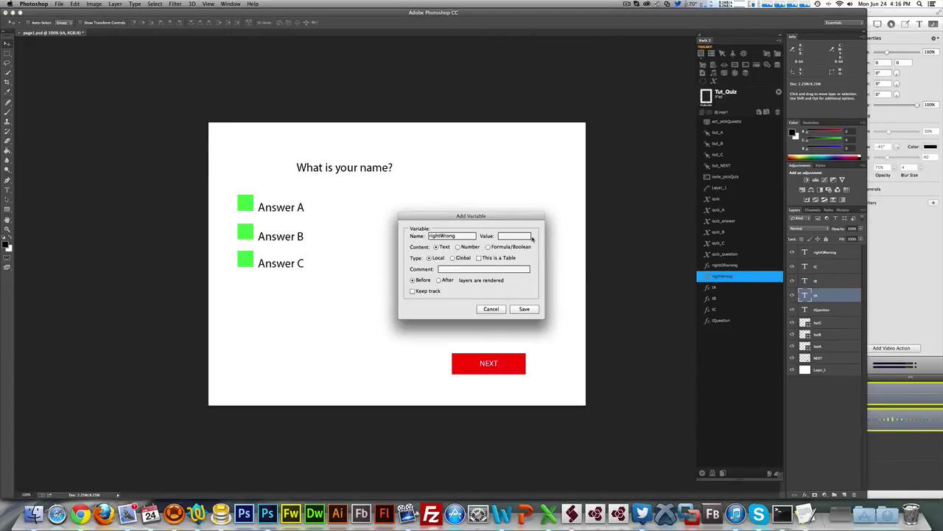
left_click(490, 310)
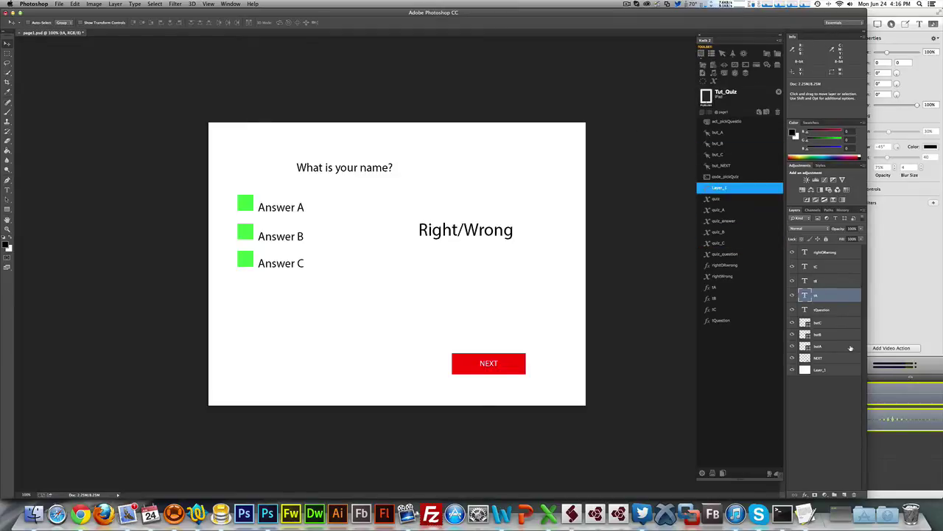
Review the dynamic text replacement settings of the tQuestion and tA layers, closing each without changes.
left_click(825, 313)
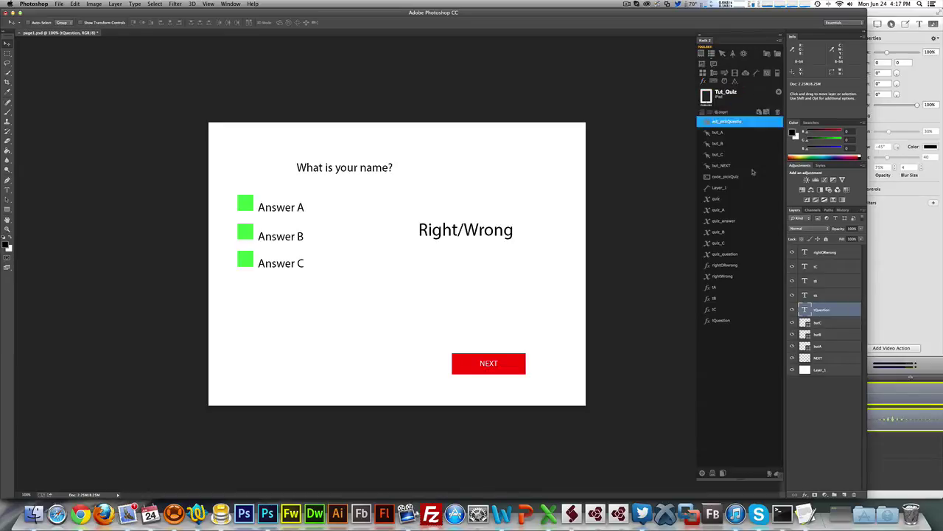
double_click(721, 320)
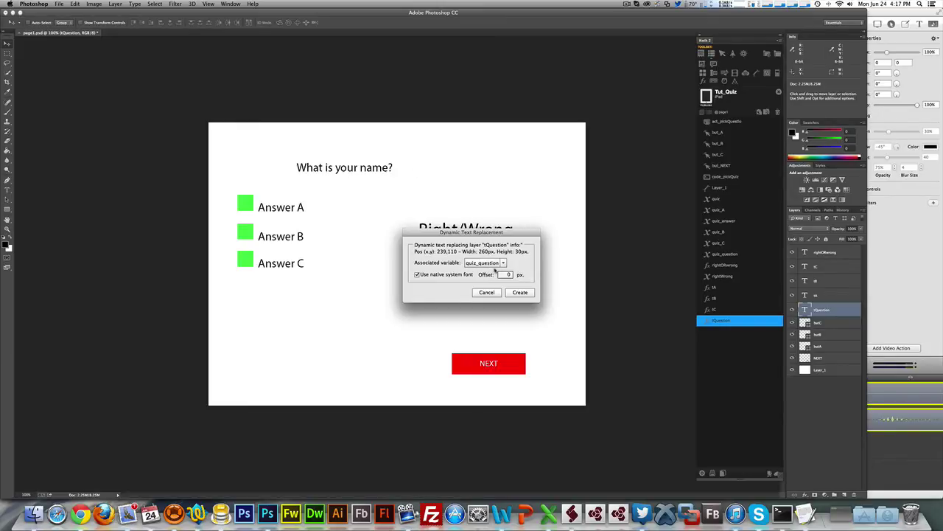
left_click(488, 292)
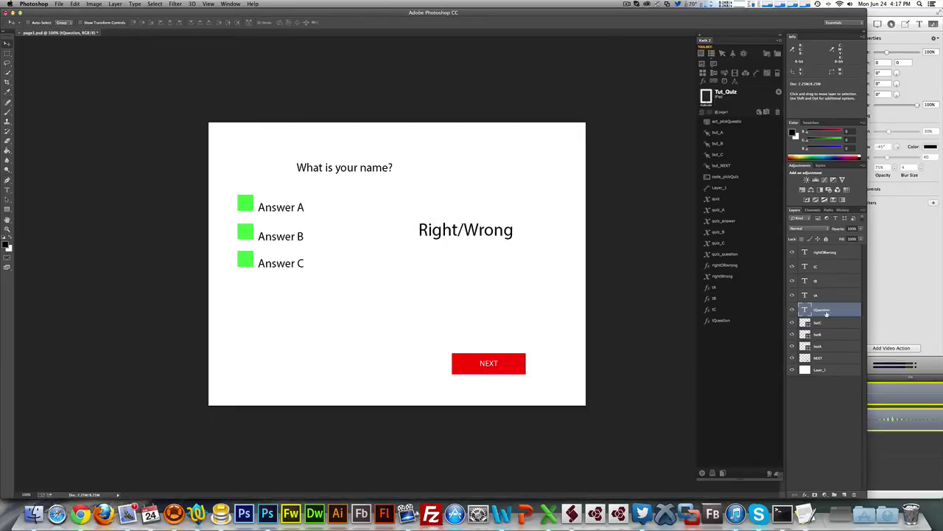
left_click(817, 296)
left_click(721, 288)
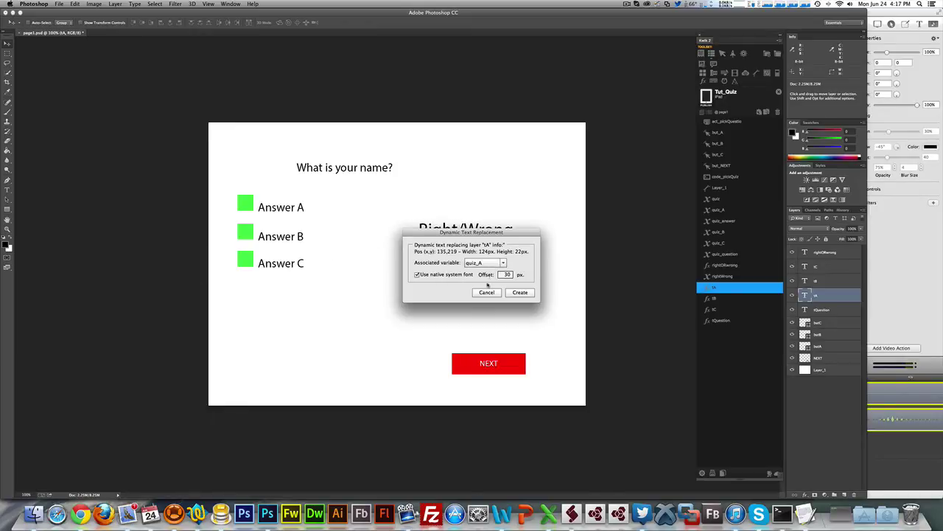
left_click(487, 292)
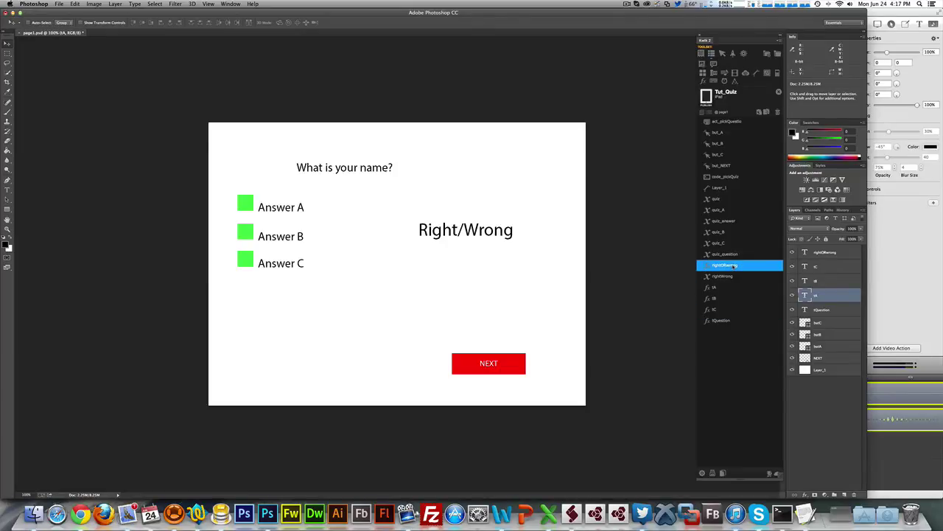
Review the rightORwrong layer's dynamic text replacement and the quiz_answer variable, closing both without changes.
left_click(828, 253)
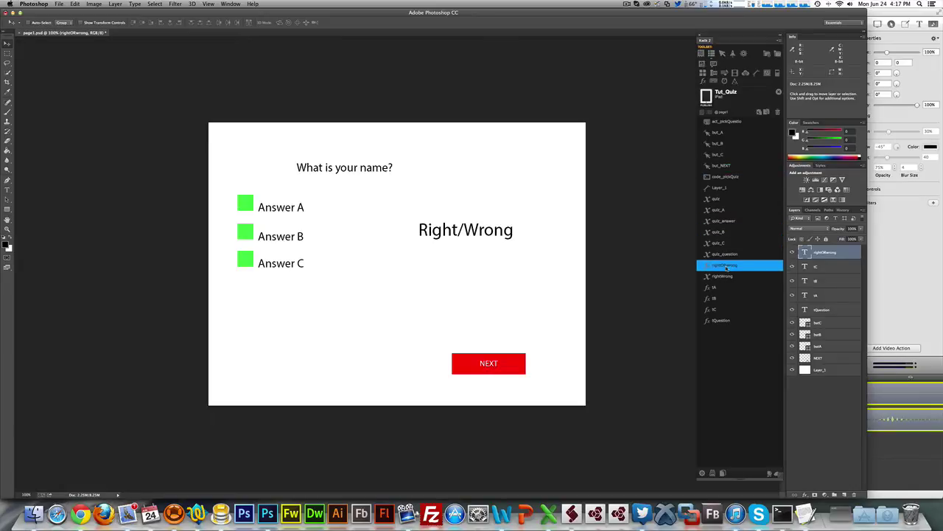
left_click(727, 265)
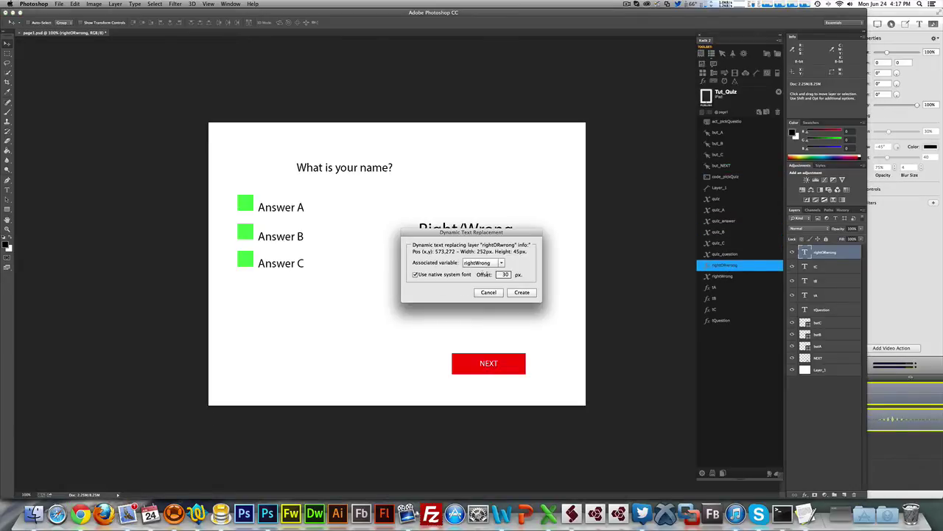
left_click(488, 292)
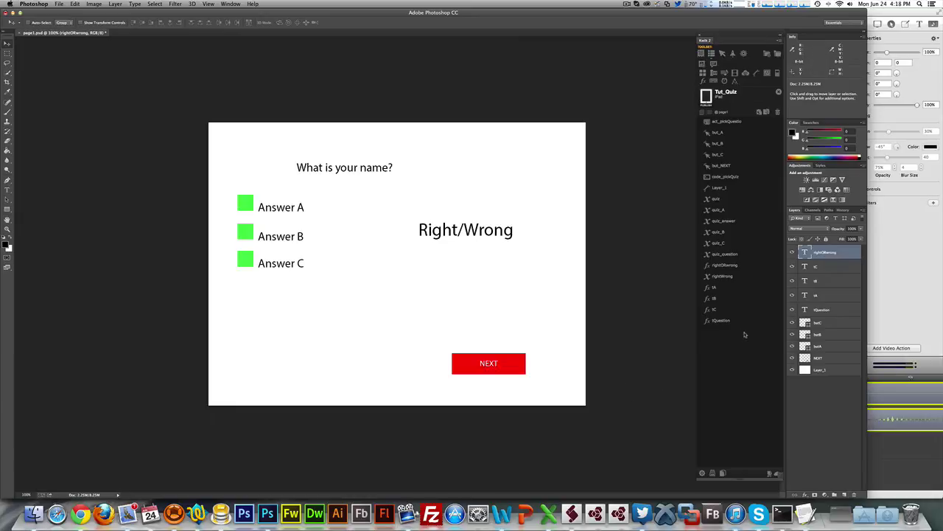
double_click(723, 221)
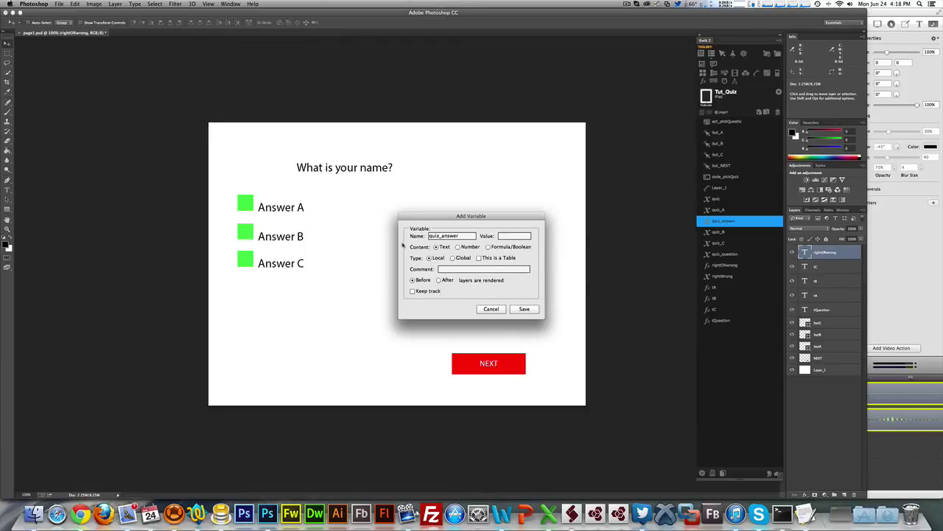
left_click(491, 309)
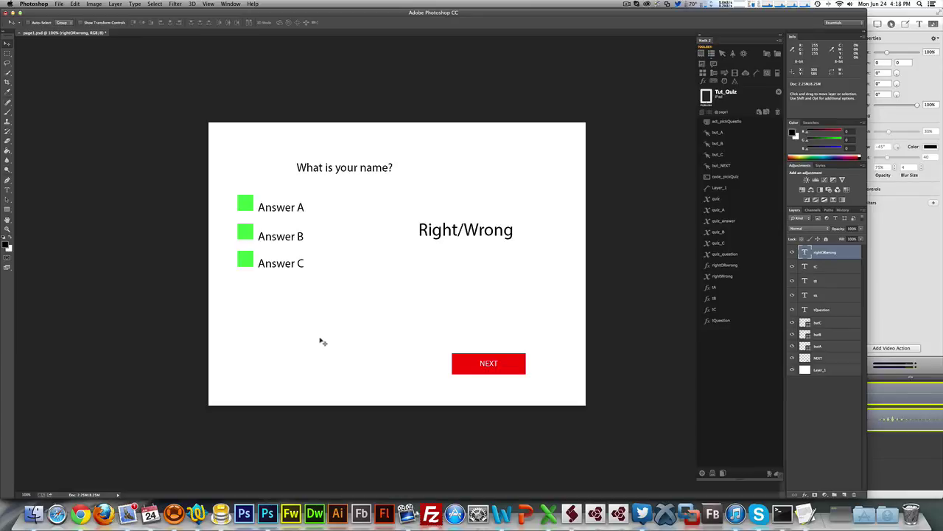
left_click(718, 210)
left_click(741, 264)
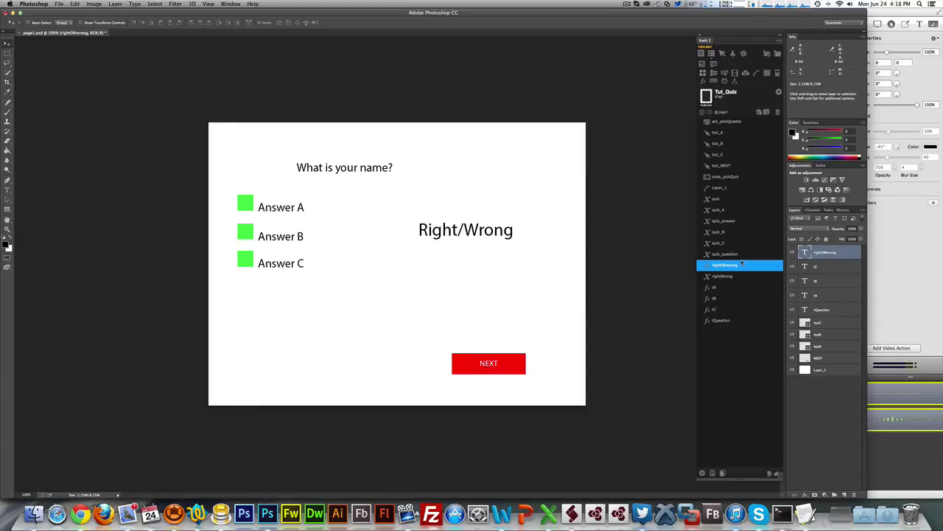
left_click(721, 165)
left_click(711, 121)
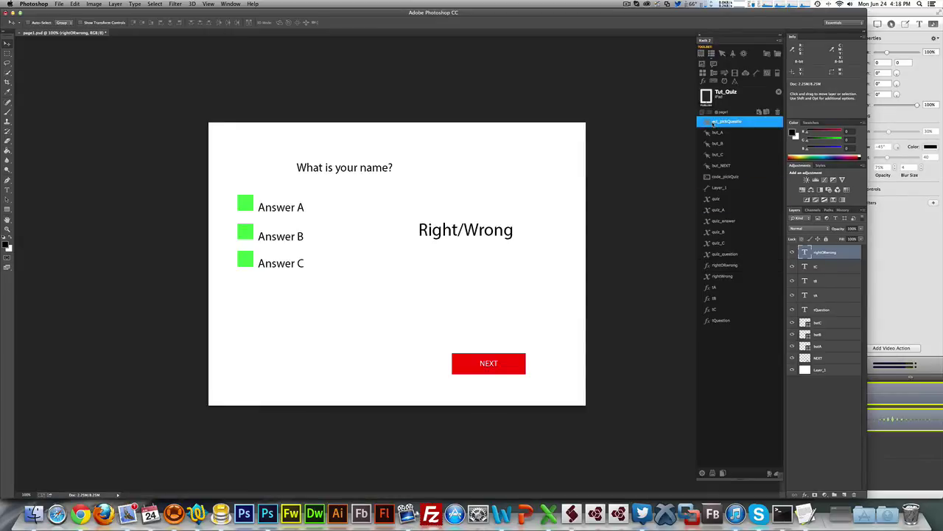
left_click(732, 87)
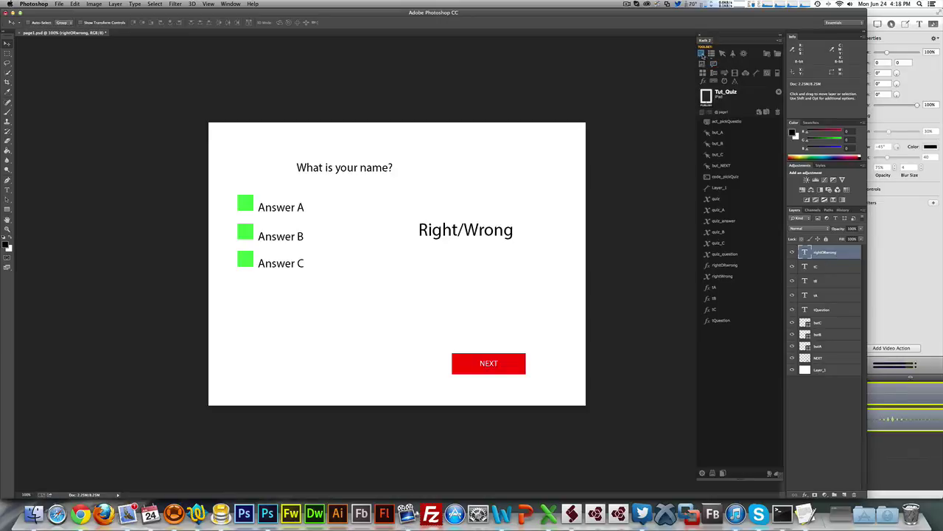
Open the External Code entry of the act_pickQuestio action for editing.
left_click(704, 56)
left_click(722, 121)
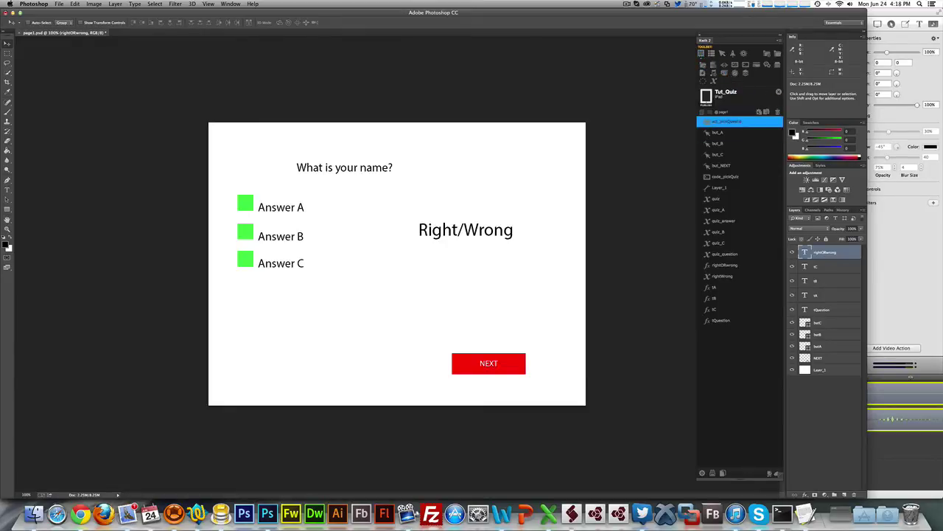
double_click(723, 121)
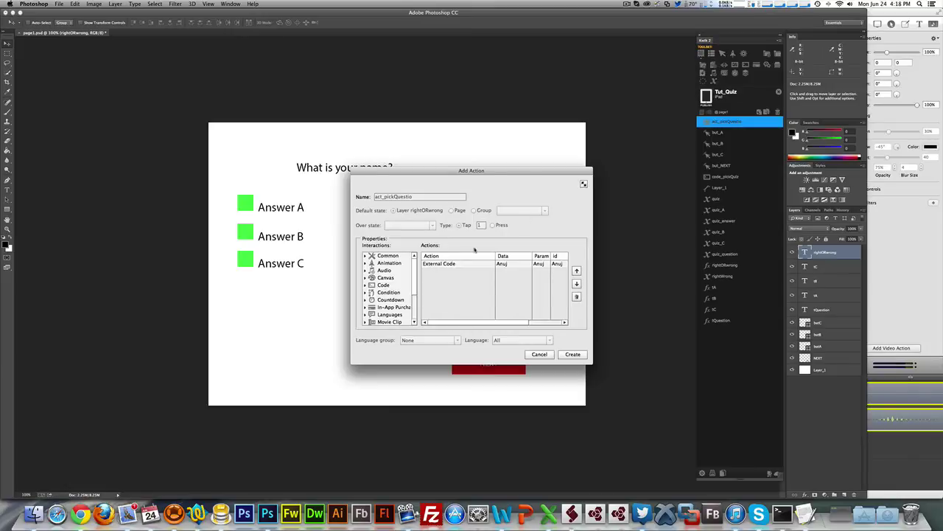
left_click(366, 285)
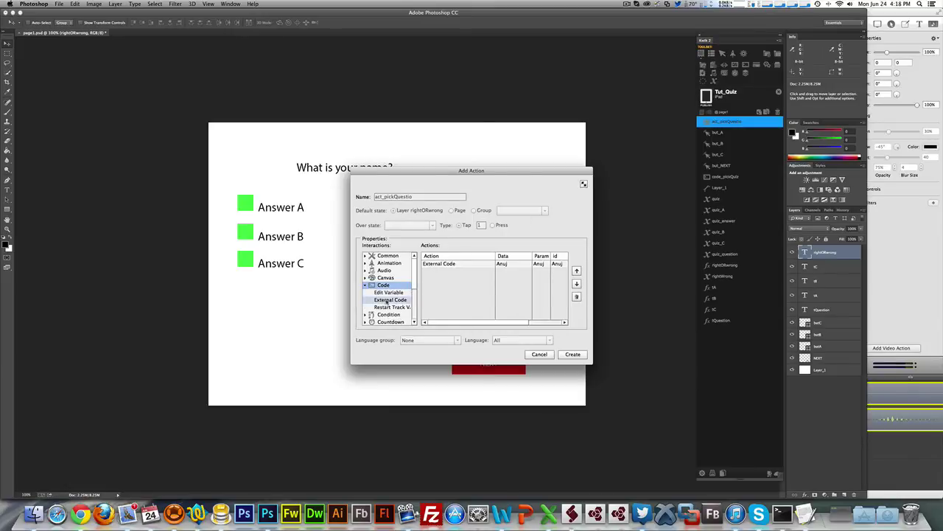
left_click(442, 264)
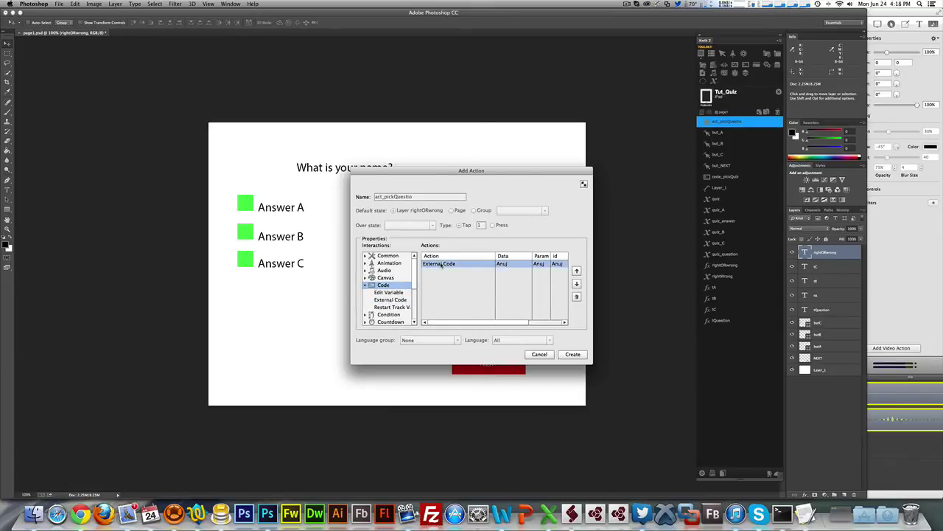
double_click(442, 264)
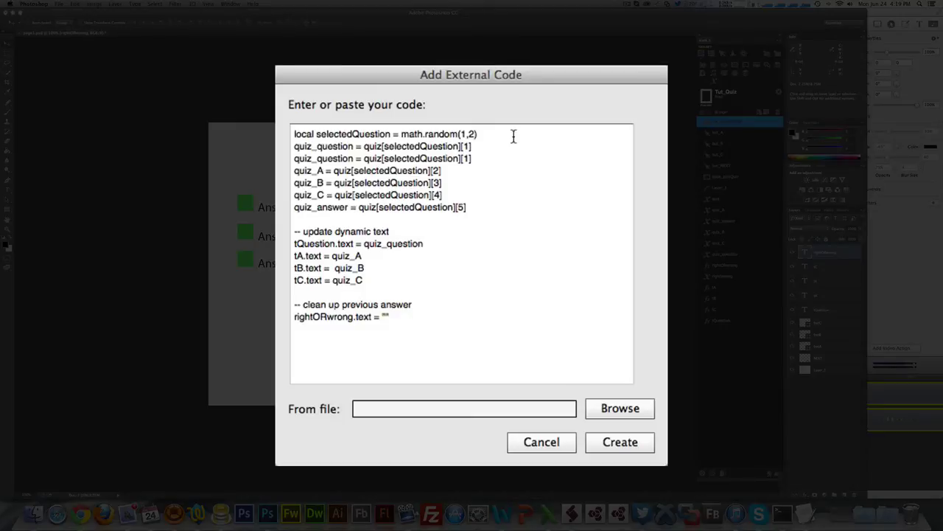
Examine the code line that picks selectedQuestion with math.random(1,2), highlighting the function and the whole line.
left_click(484, 135)
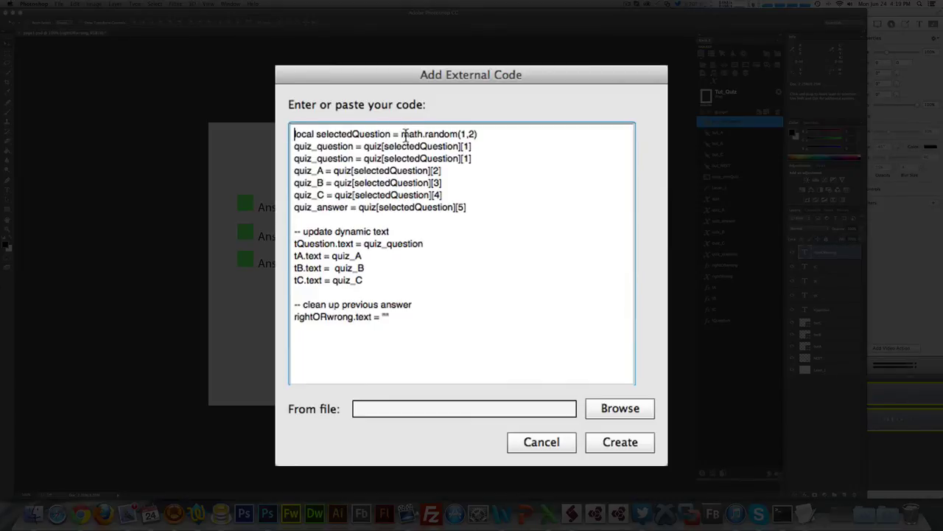
left_click_drag(401, 134, 457, 134)
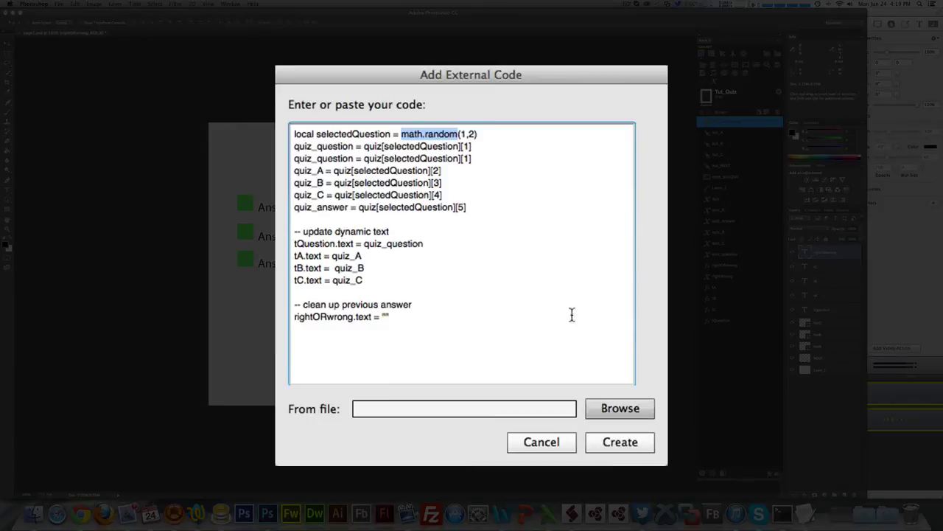
left_click(518, 155)
left_click(461, 134)
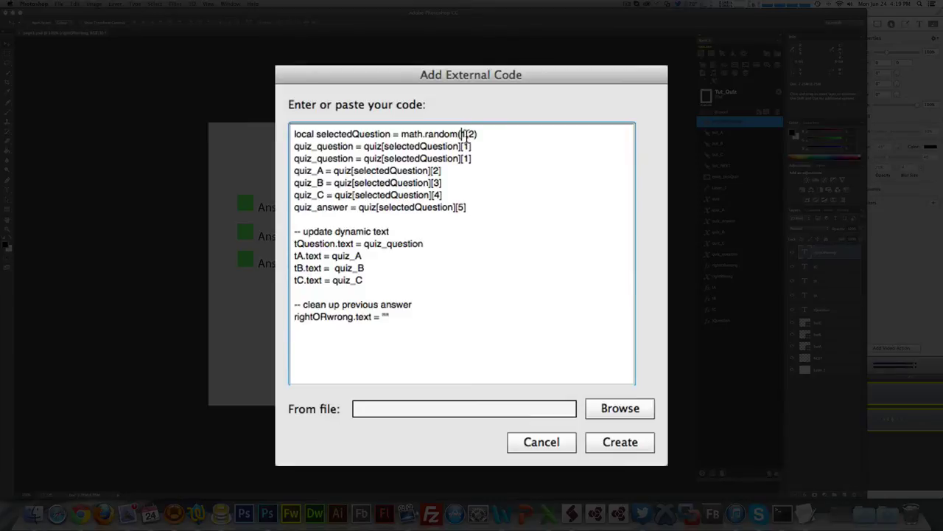
left_click_drag(491, 134, 295, 134)
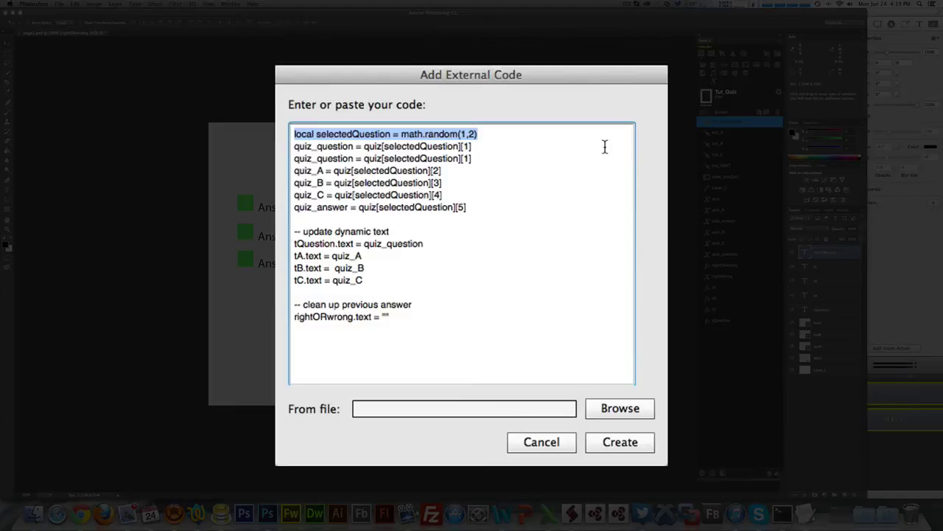
Delete the duplicate line quiz_question = quiz[selectedQuestion][1] from the external code.
left_click(492, 158)
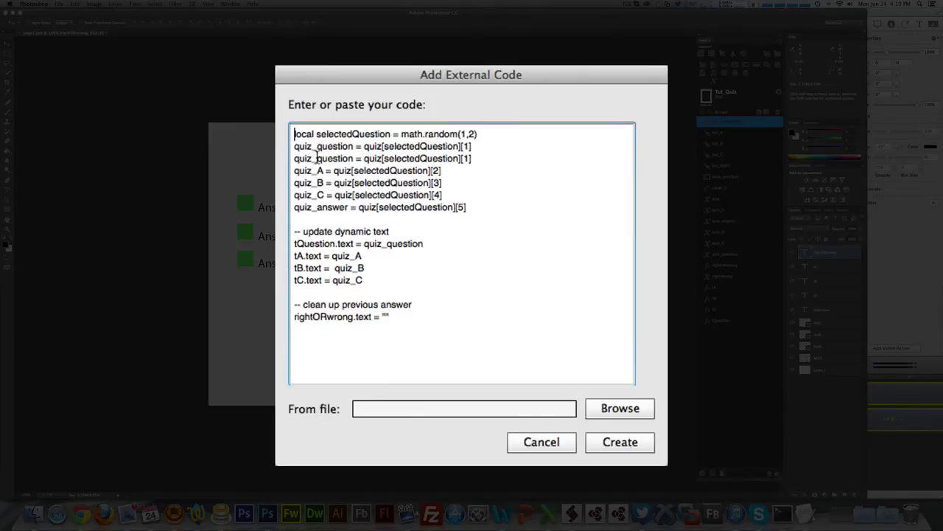
key("Down")
left_click_drag(475, 161, 292, 160)
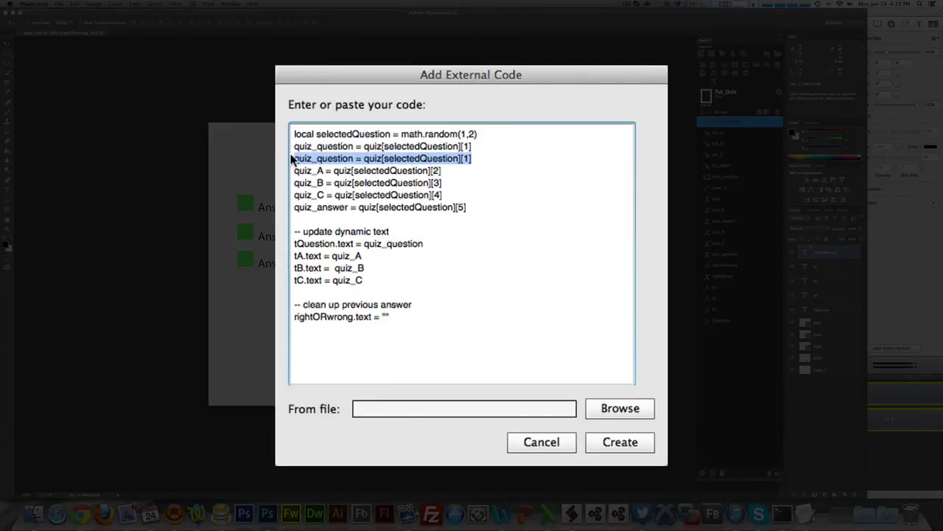
key("BackSpace")
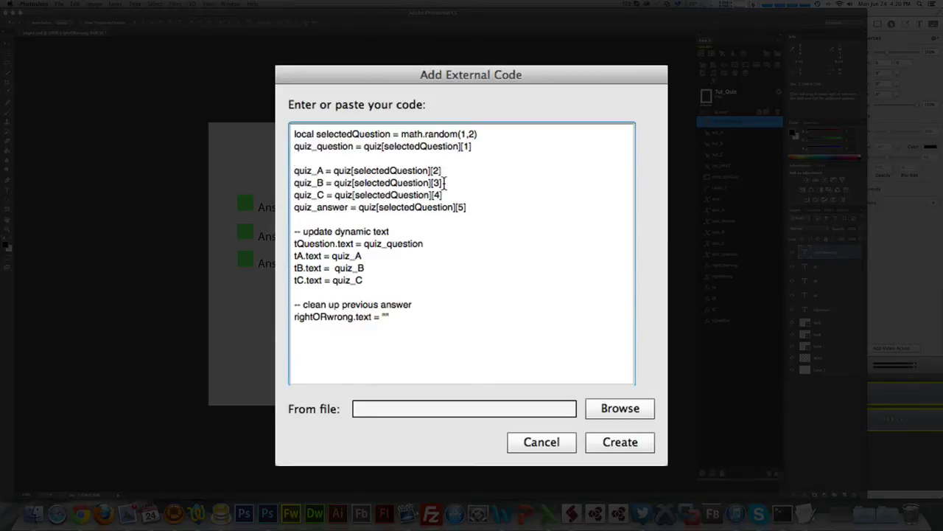
Review the answer assignments and the dynamic text update lines, and save the external code and the act_pickQuestio action.
left_click(445, 195)
left_click(472, 207)
left_click_drag(364, 280, 284, 248)
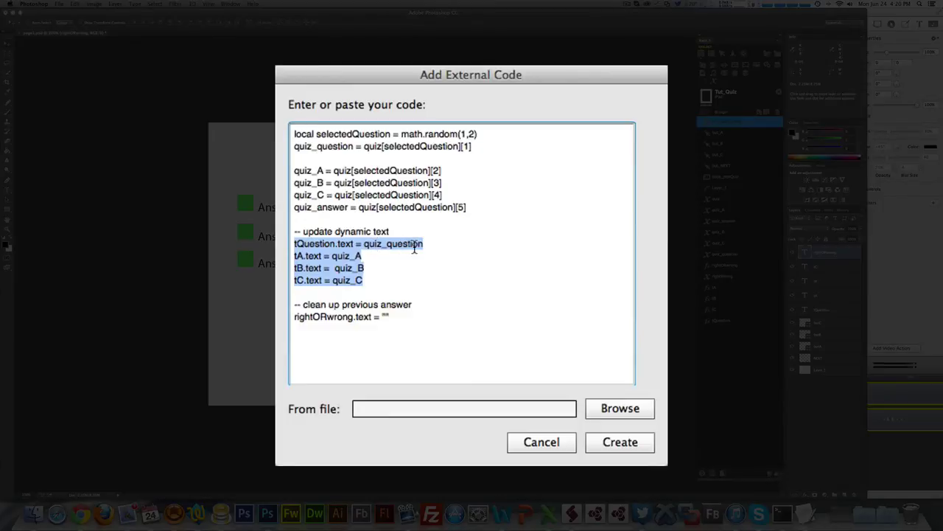
left_click(438, 268)
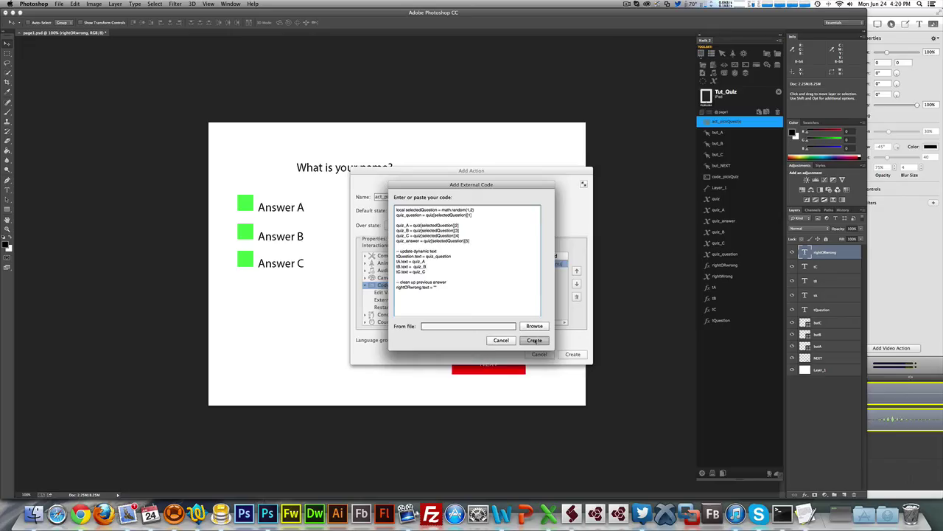
left_click(535, 340)
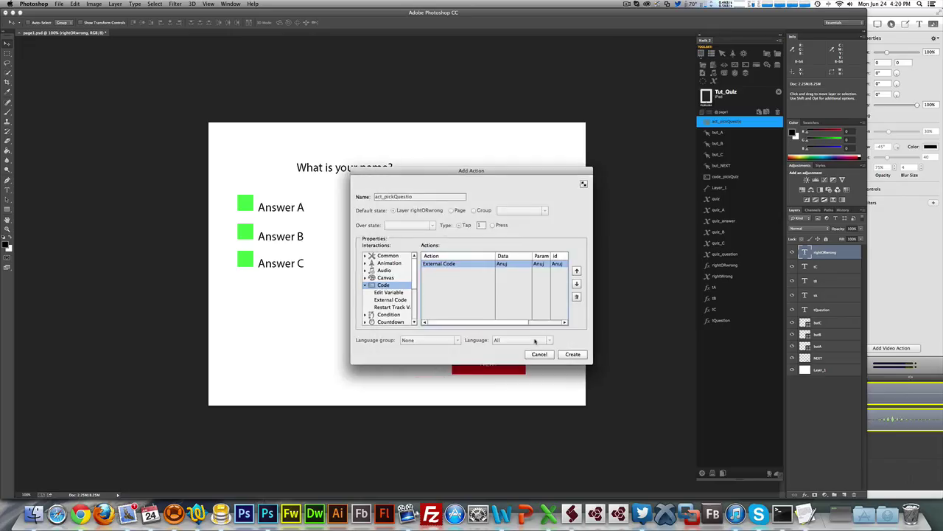
left_click(571, 355)
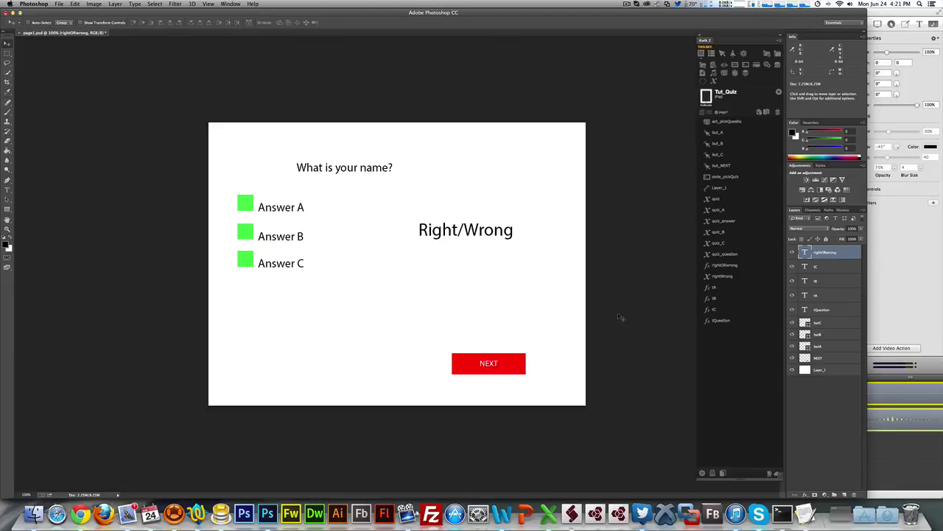
Review the code_pickQuiz external code that calls act_pickQuestio() at the bottom of the page, and save it.
left_click(728, 122)
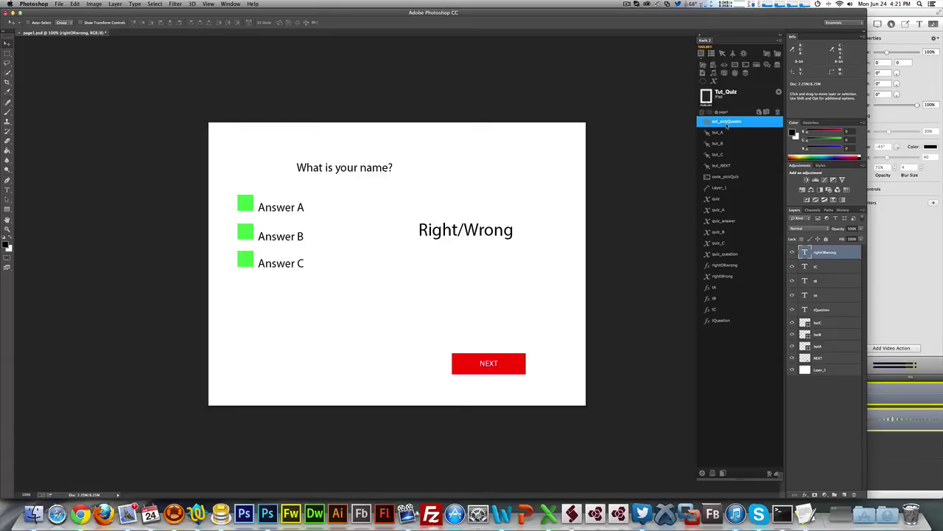
left_click(728, 133)
left_click(728, 145)
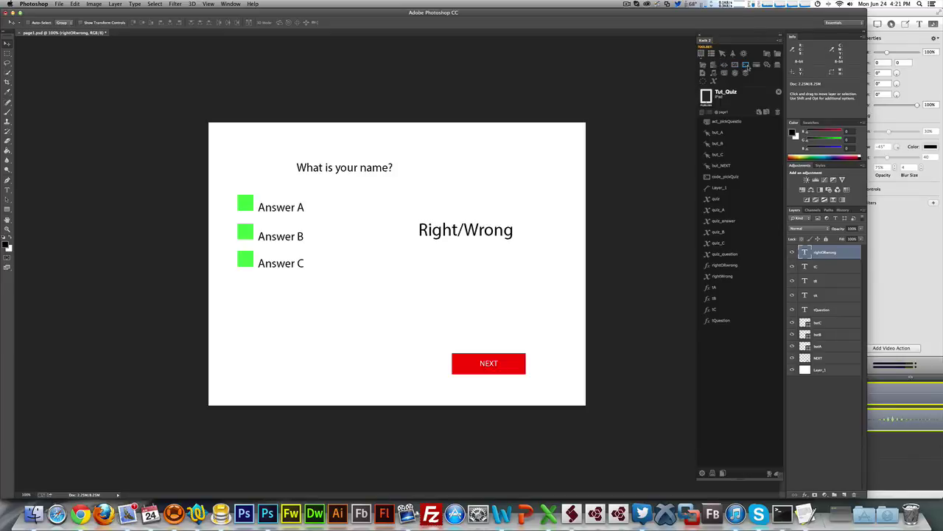
double_click(732, 178)
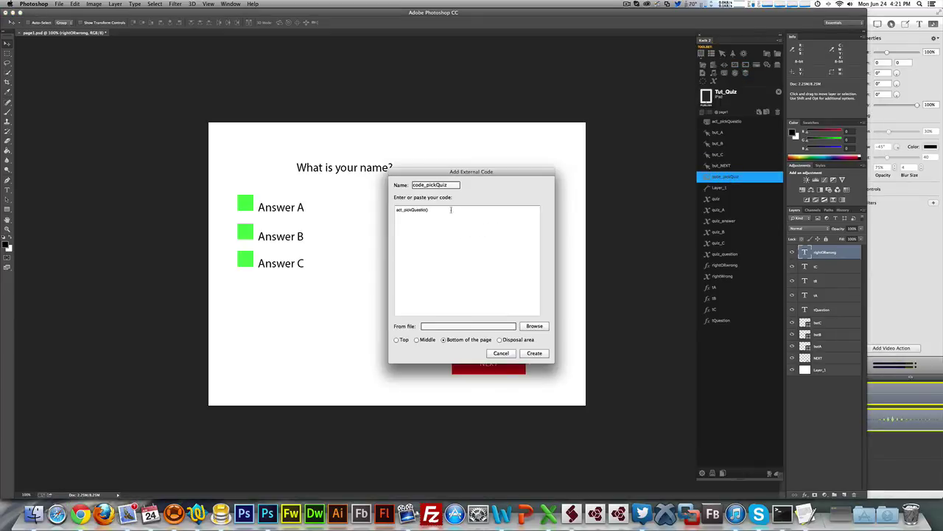
triple_click(425, 209)
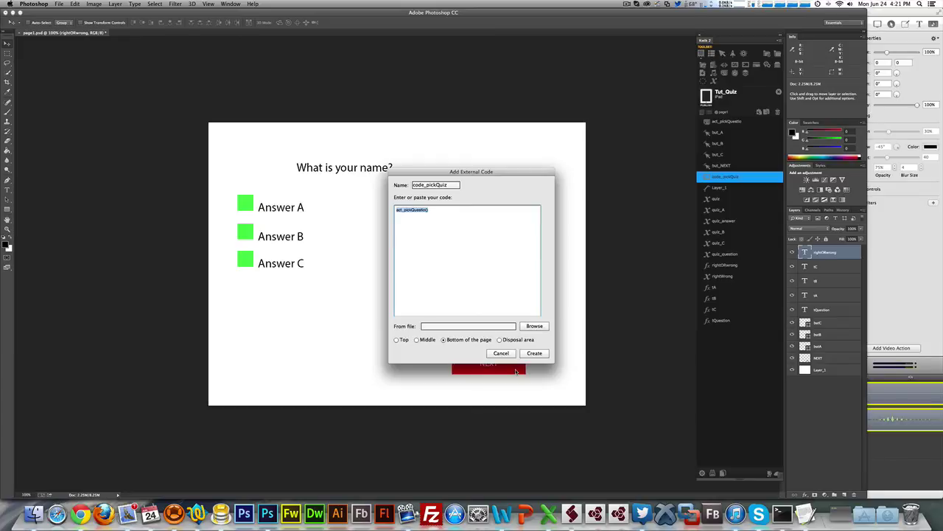
left_click(535, 353)
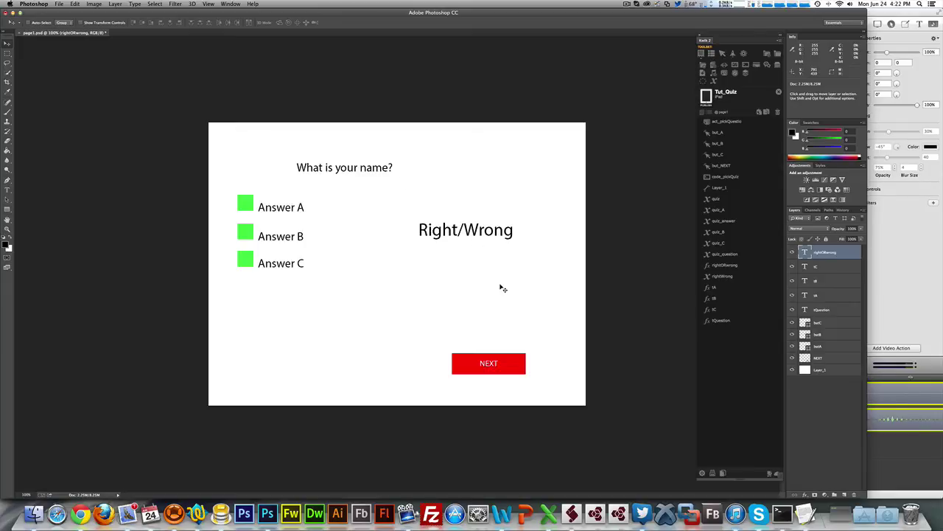
Publish the Tut_Quiz project, preview the quiz question in the Corona Simulator, and return to Photoshop.
left_click(705, 96)
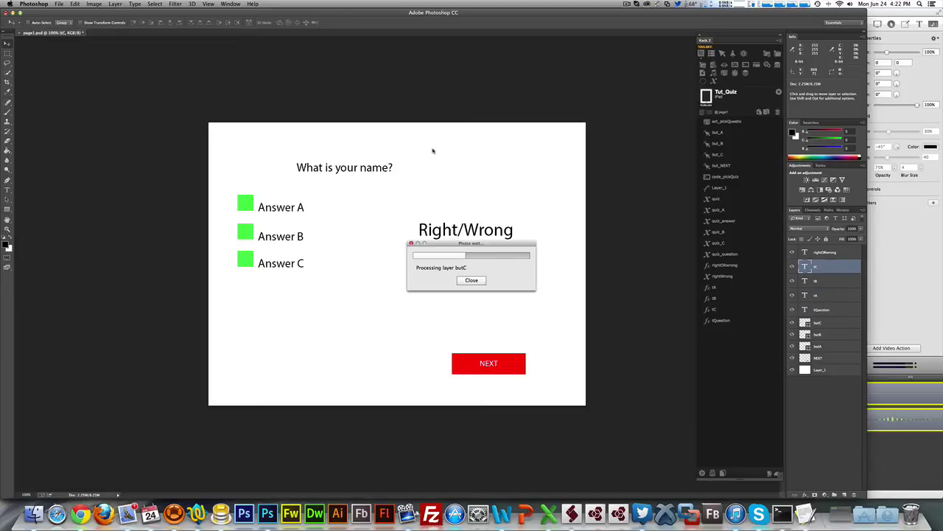
left_click(526, 163)
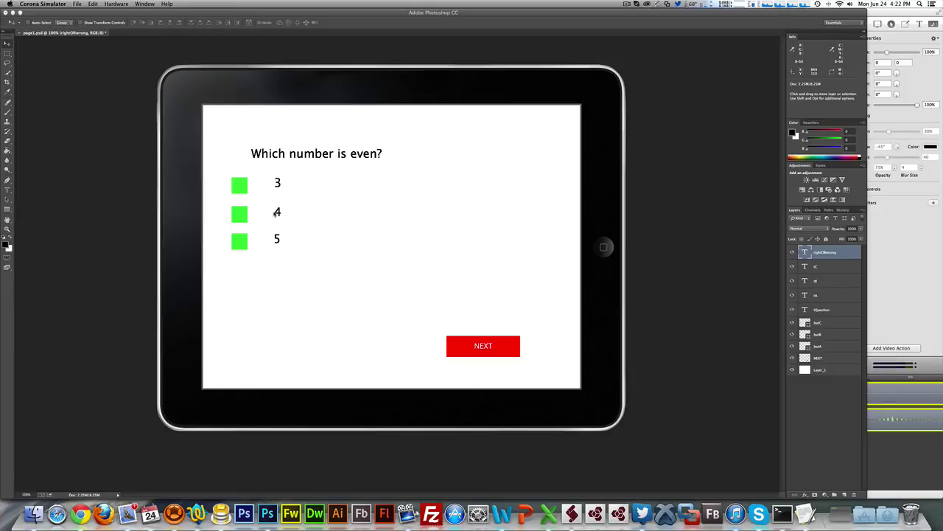
left_click(667, 173)
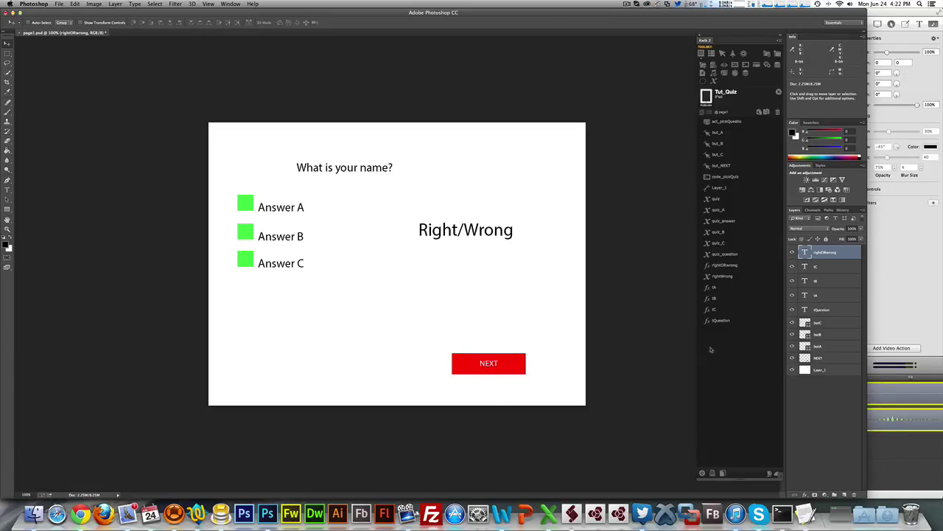
Review the but_NEXT button's External Code action that calls act_pickQuestio(), and save the code and the button.
left_click(823, 359)
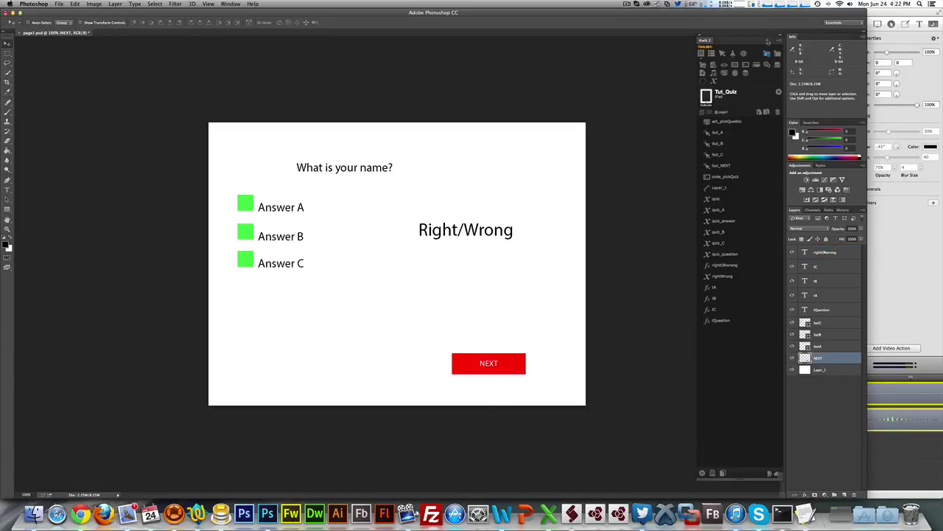
left_click(729, 56)
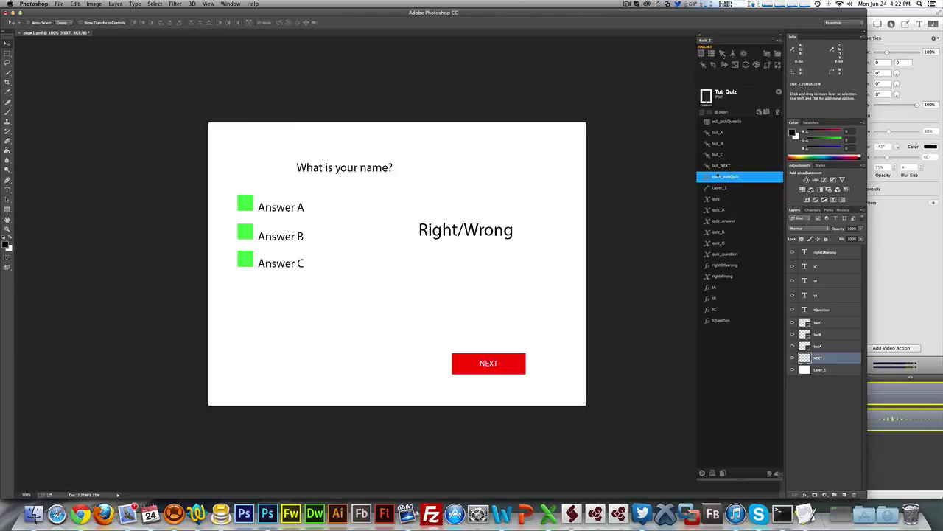
double_click(726, 165)
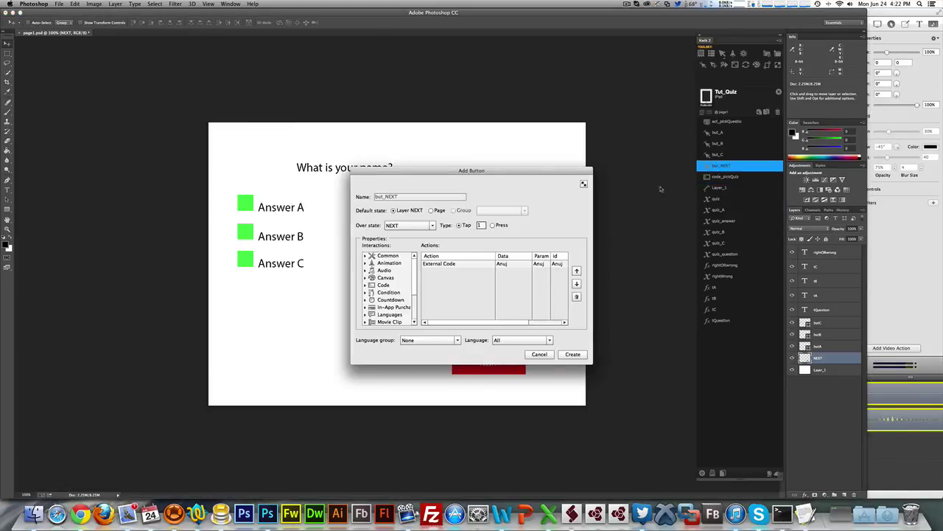
left_click(445, 265)
left_click(364, 289)
left_click(365, 286)
double_click(441, 264)
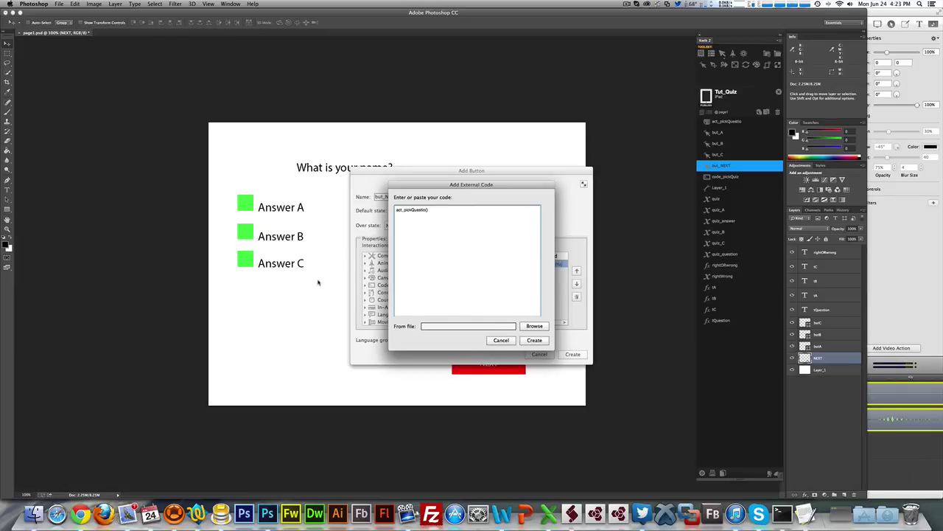
left_click(535, 340)
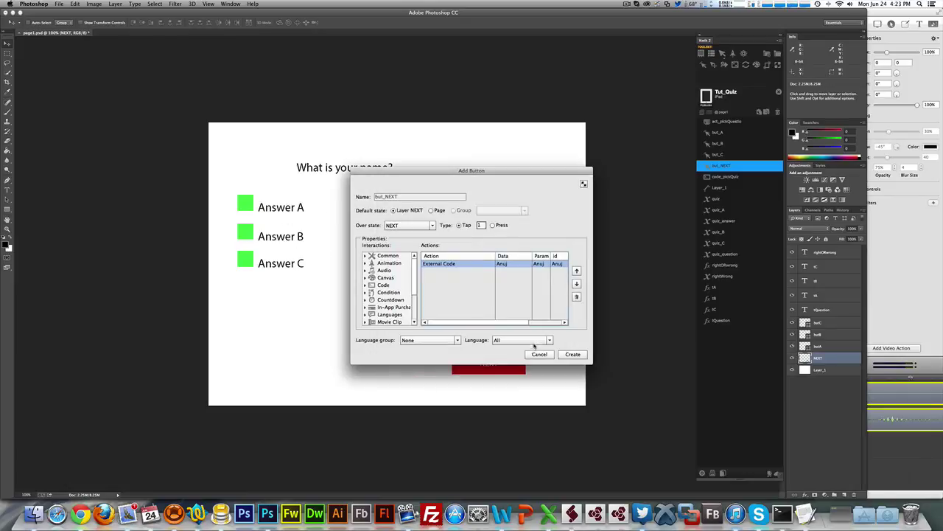
left_click(572, 355)
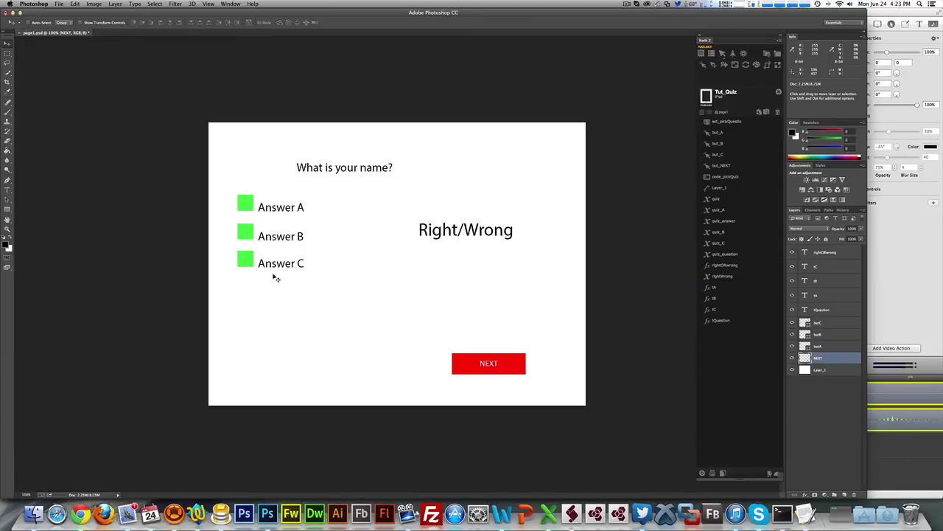
Identify the butA layer by toggling its visibility, and open the External Code action of the but_A button for editing.
left_click(820, 347)
left_click(793, 346)
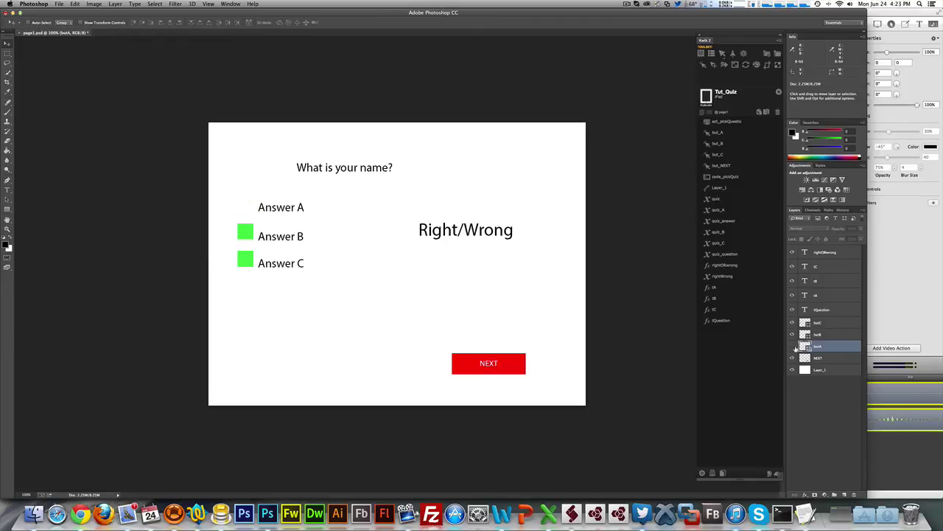
left_click(793, 346)
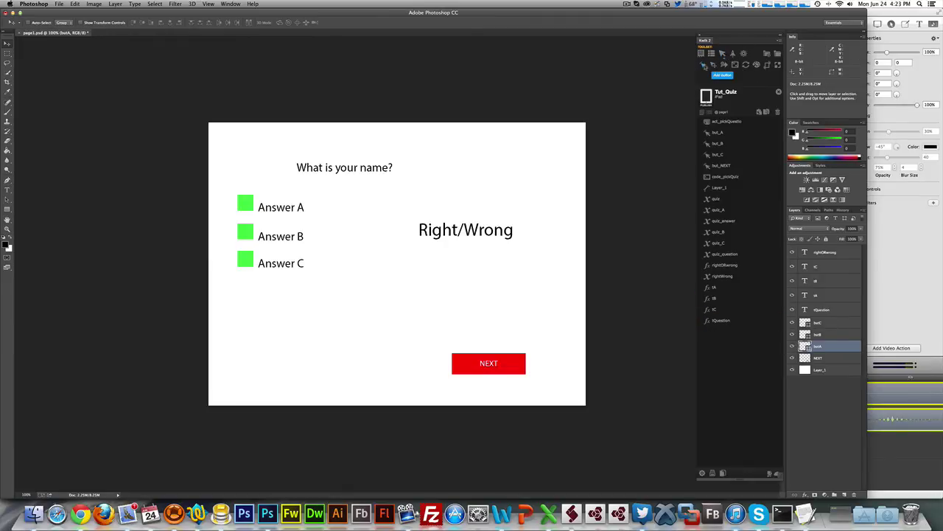
left_click(777, 205)
left_click(738, 132)
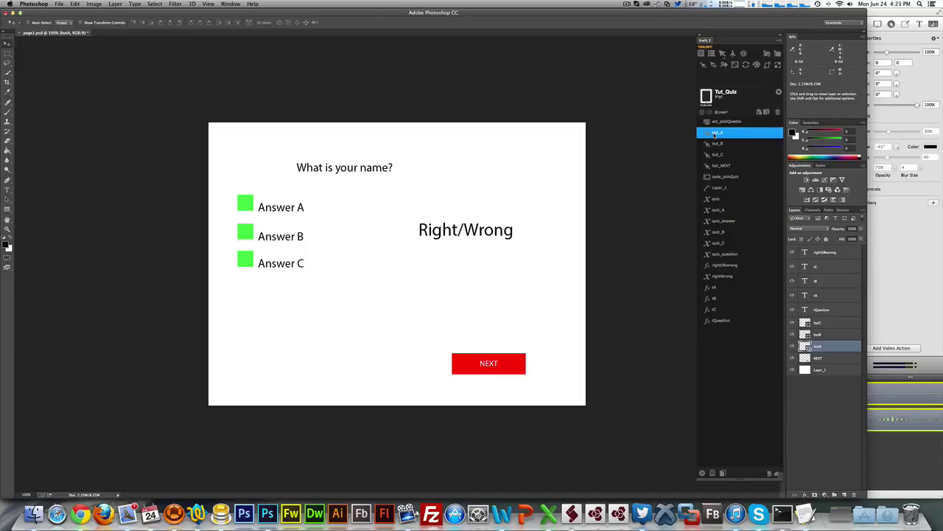
double_click(737, 132)
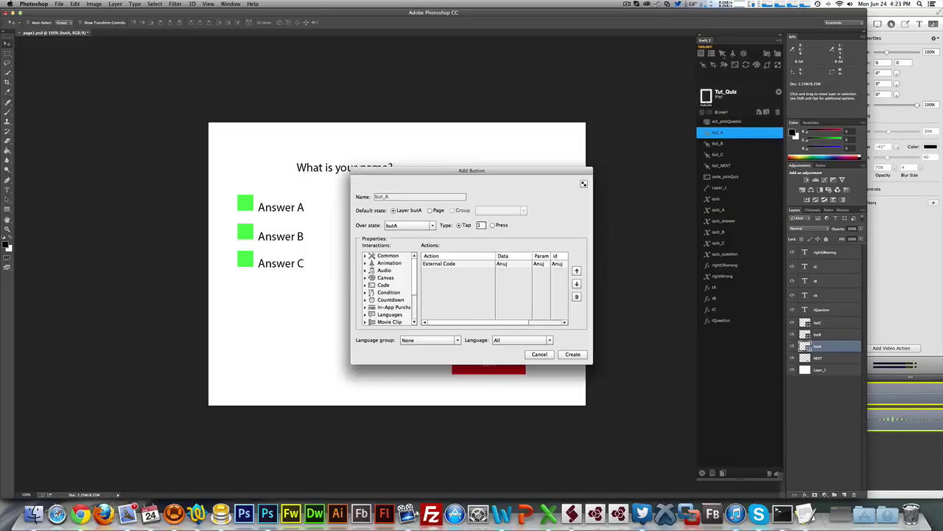
left_click(445, 265)
double_click(445, 265)
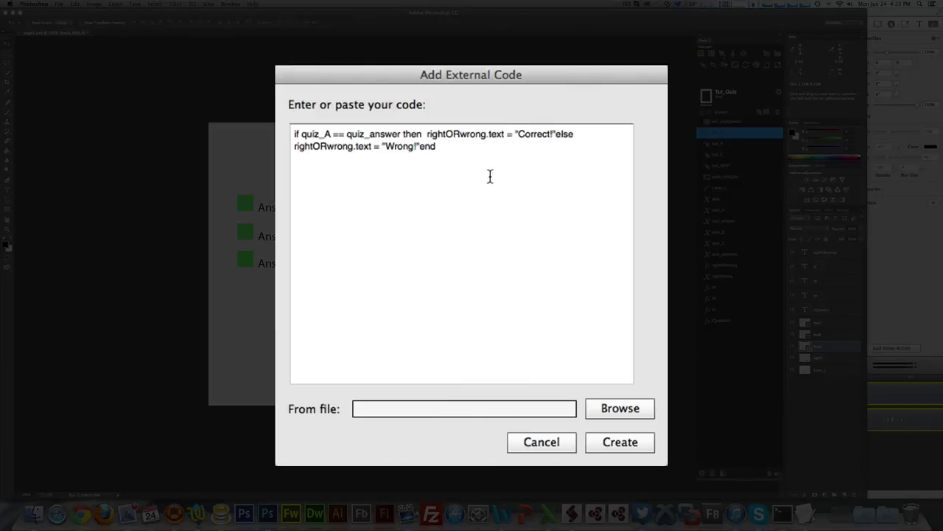
Split but_A's if/else answer check into separate lines for each statement, else and end, and save the code and button.
left_click(426, 135)
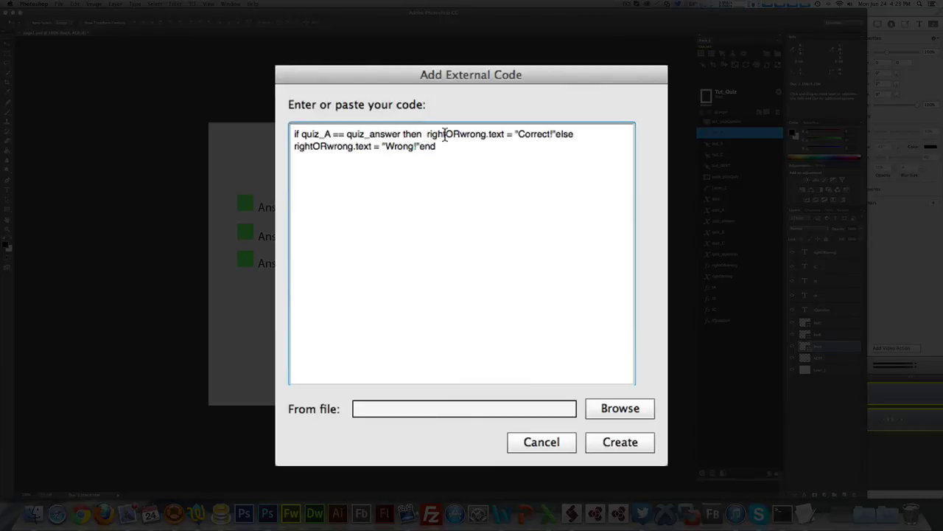
key("Return")
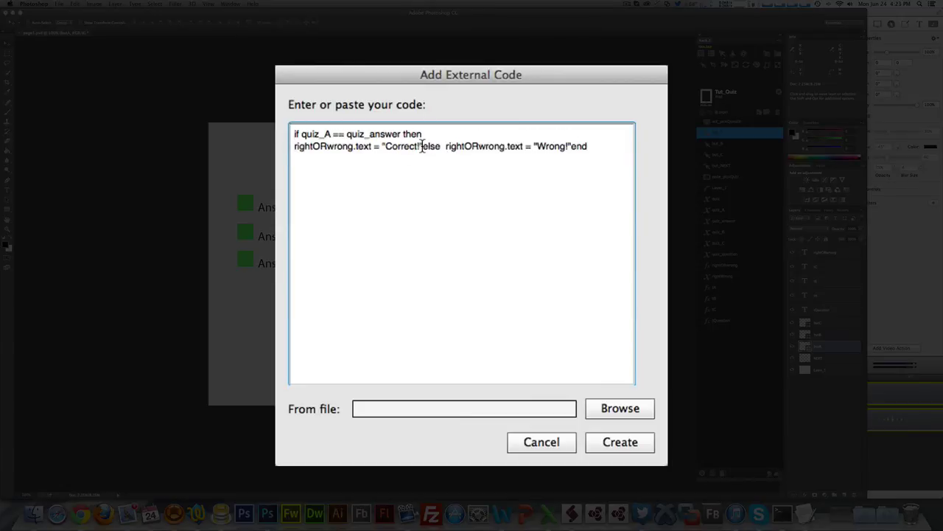
left_click(424, 146)
key("Return")
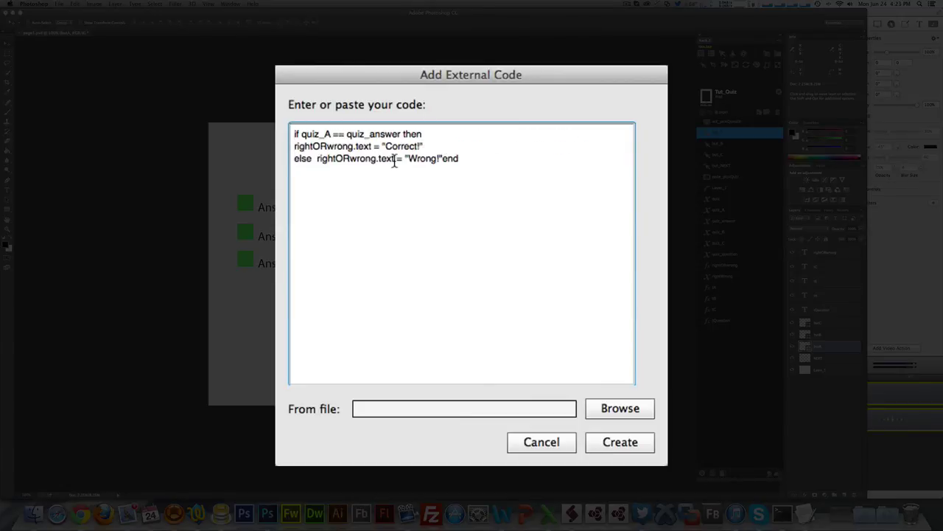
left_click(316, 159)
key("Return")
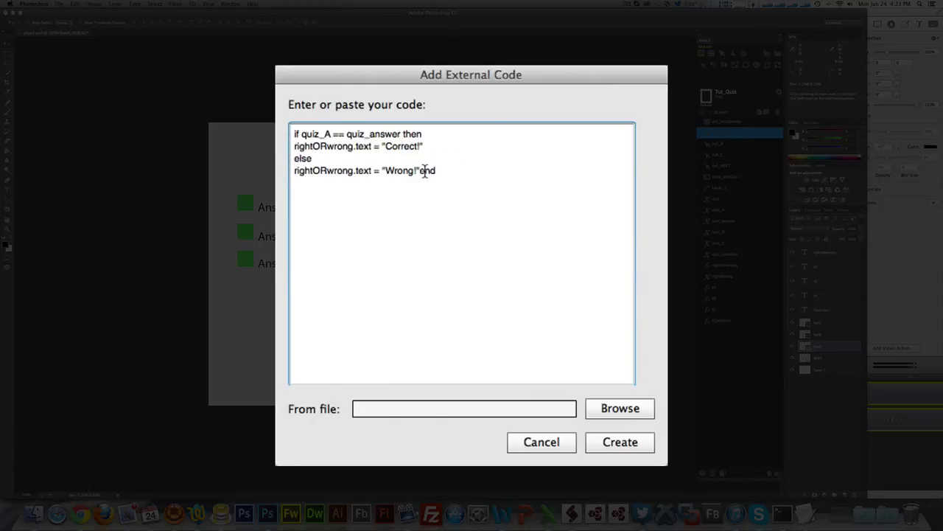
left_click(419, 170)
key("Return")
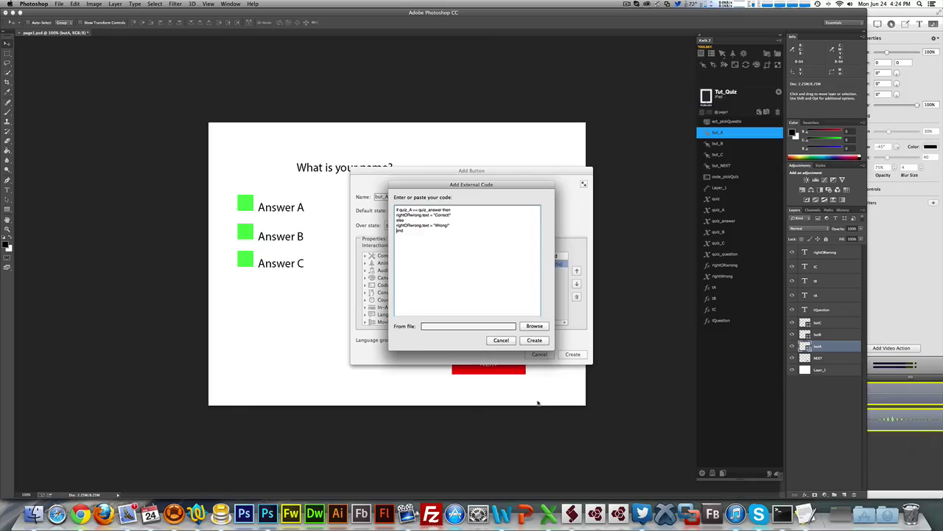
left_click(535, 340)
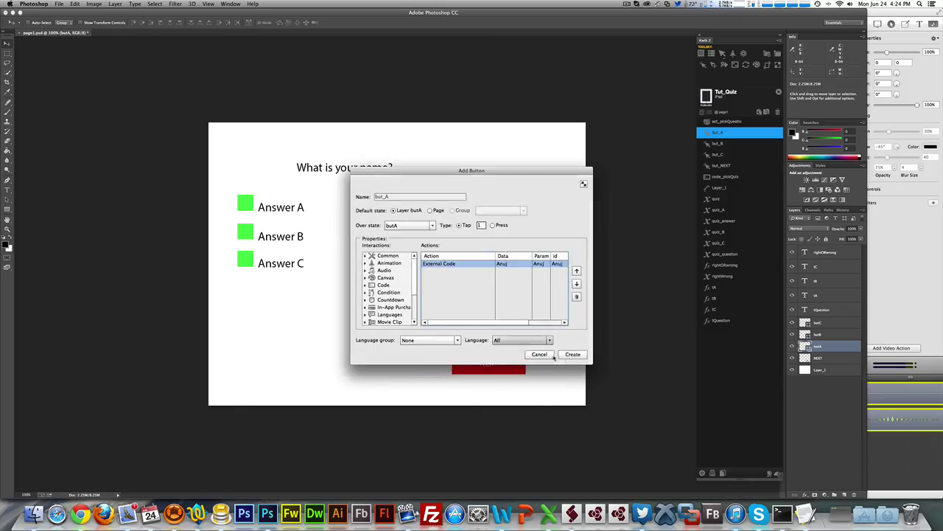
left_click(573, 354)
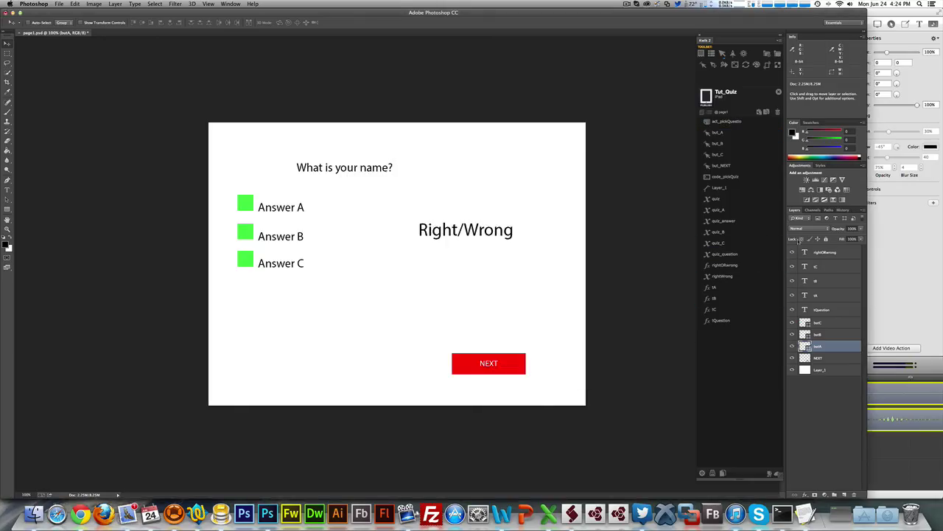
Check the butB and butC layers, and copy the but_A button interaction from the butA layer.
left_click(822, 336)
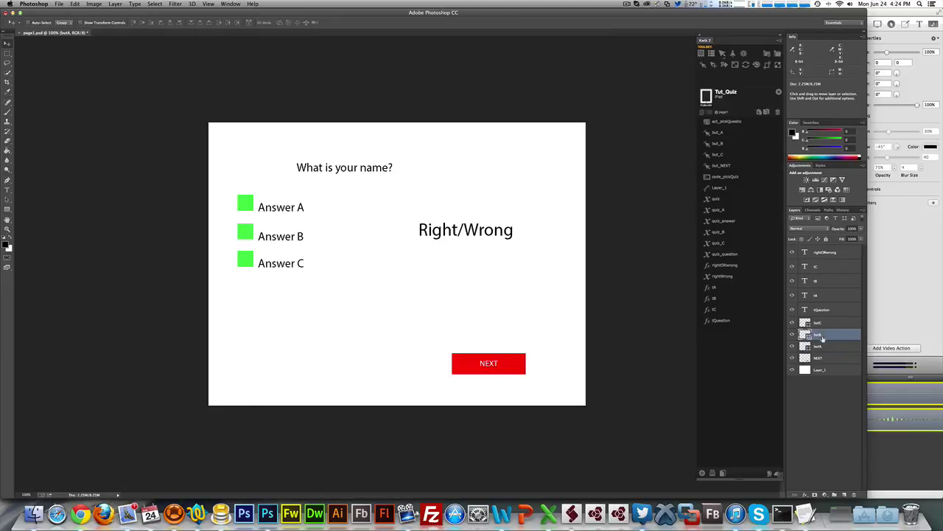
left_click(824, 324)
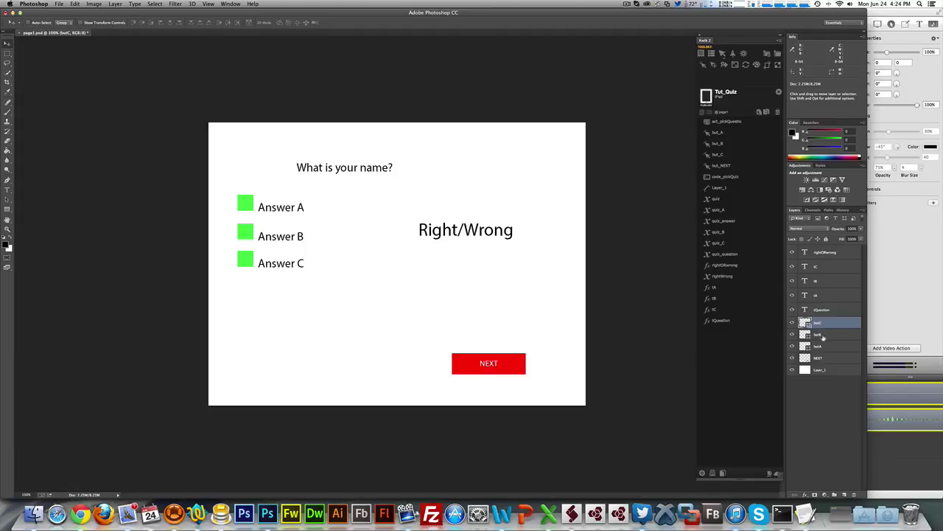
left_click(824, 347)
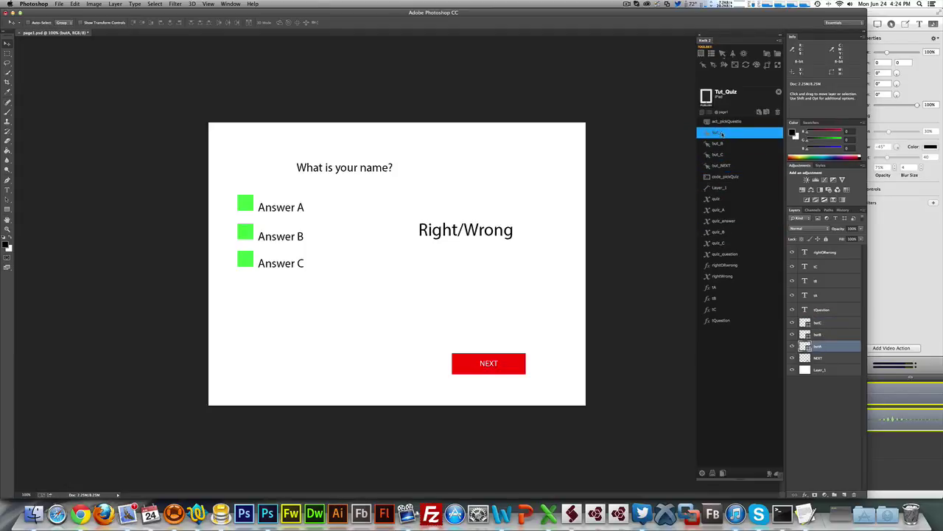
left_click(760, 112)
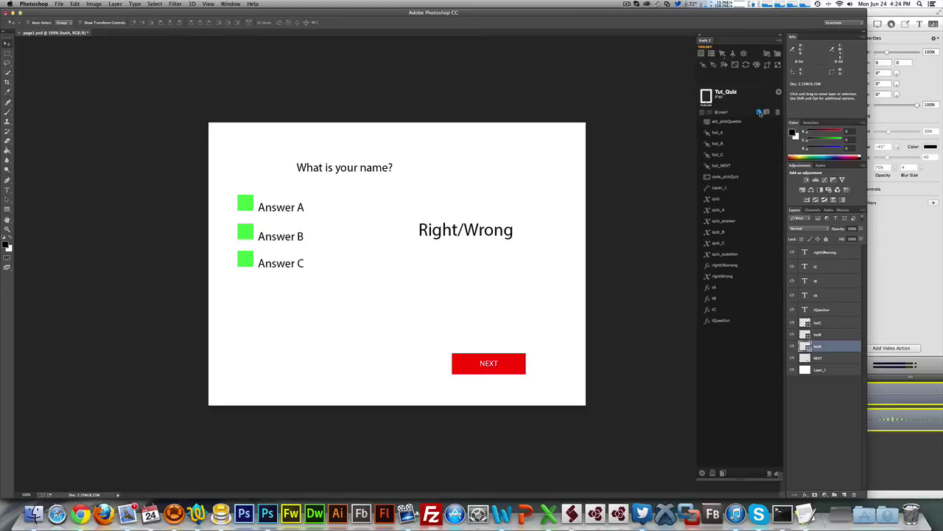
Paste the copied button interaction onto the butB layer with the ID but_B.
left_click(821, 336)
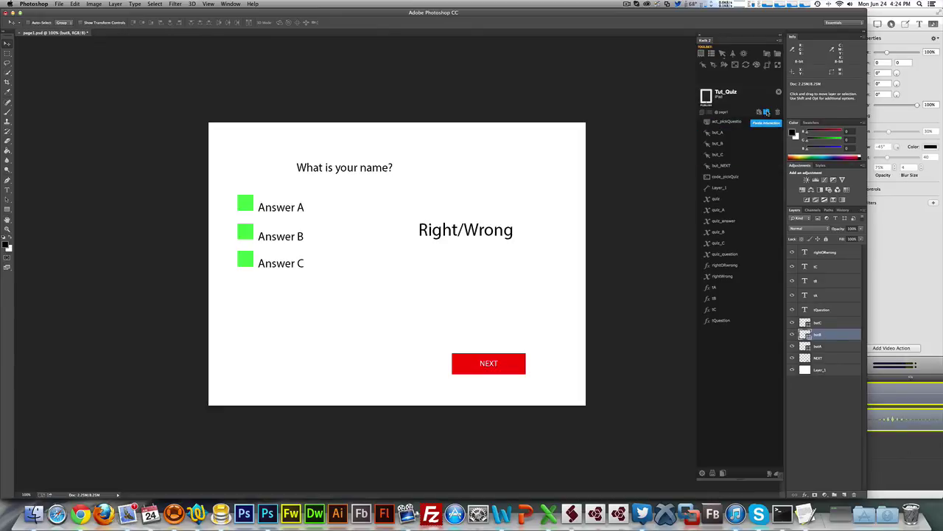
left_click(767, 113)
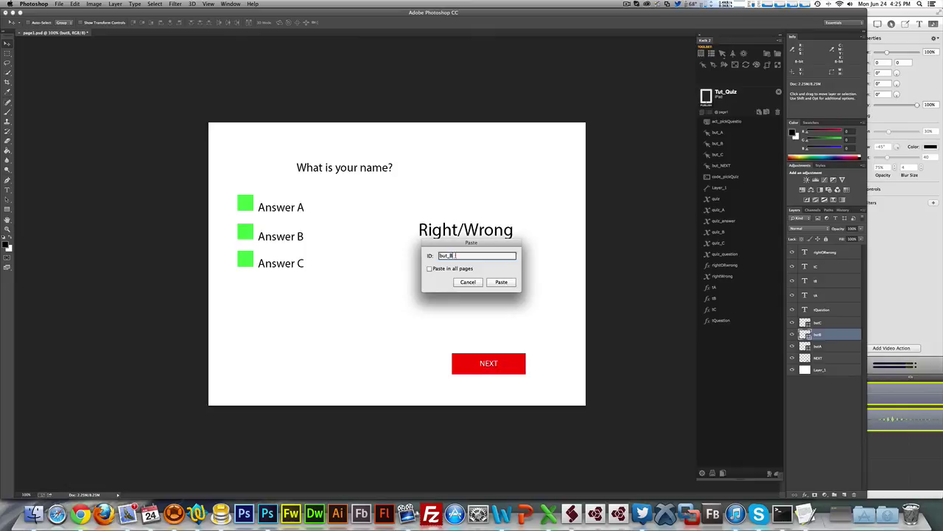
left_click(495, 281)
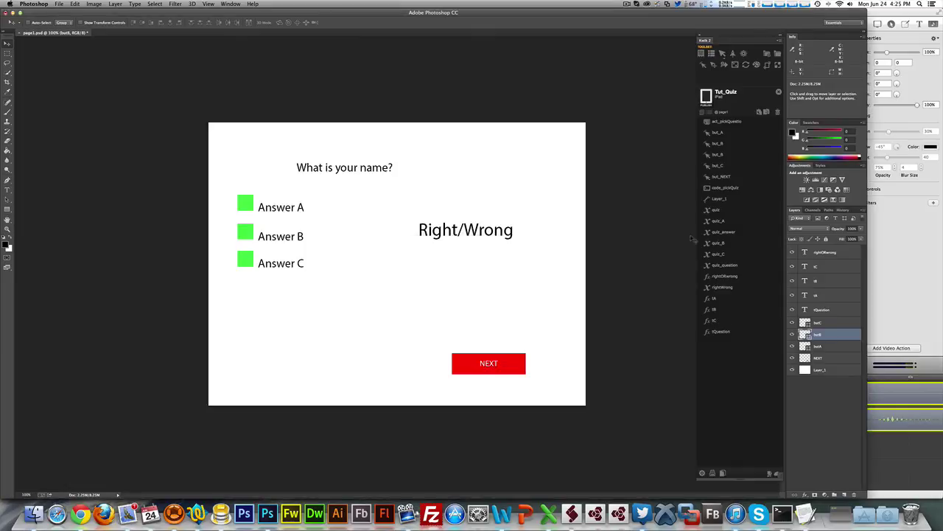
Delete the duplicate but_B interactions and paste the copied button onto the butB layer again with the ID but_B.
left_click(739, 165)
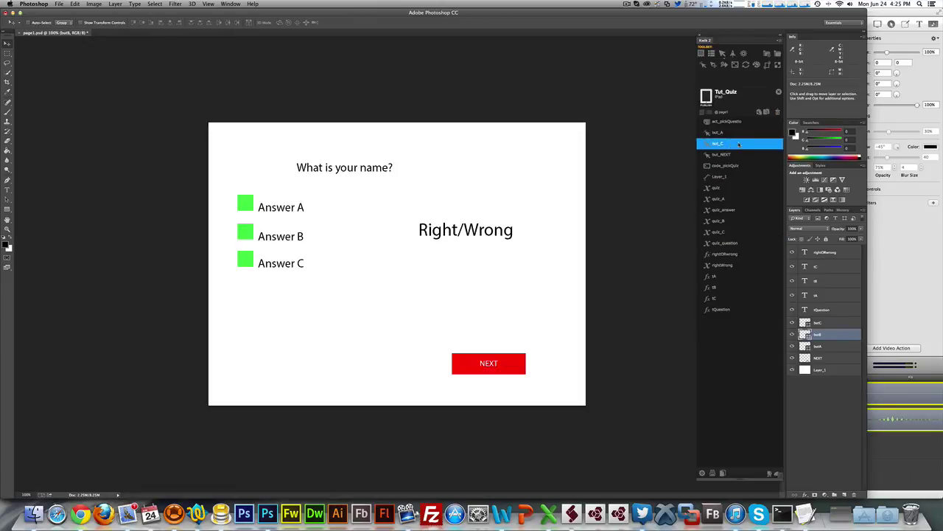
left_click(777, 112)
left_click(766, 113)
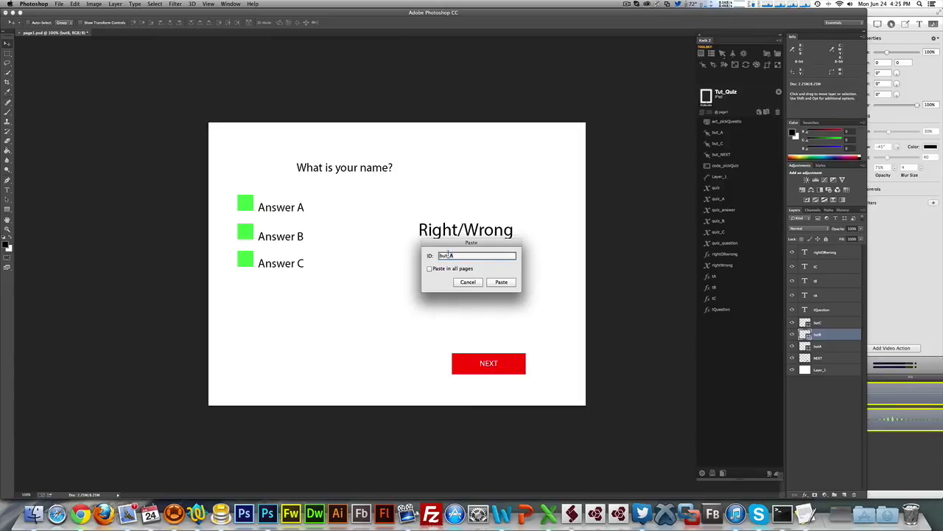
left_click(501, 282)
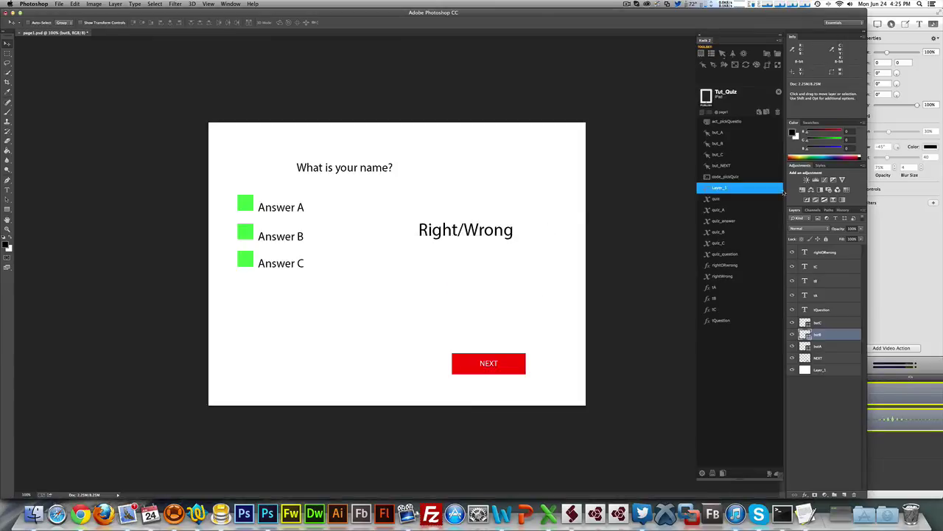
Change but_B's External Code condition to compare quiz_B with quiz_answer, and save the code and the button.
left_click_drag(709, 185, 710, 147)
double_click(711, 143)
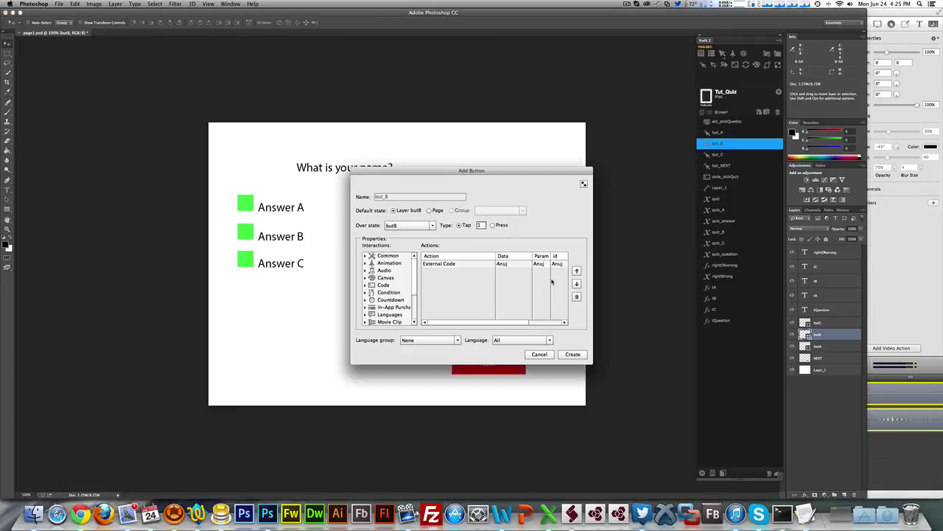
double_click(443, 266)
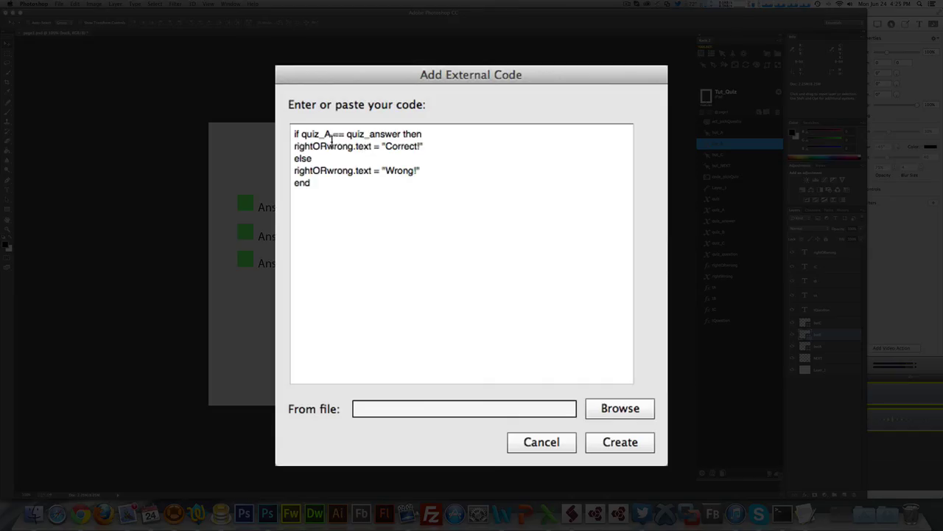
left_click_drag(324, 134, 332, 133)
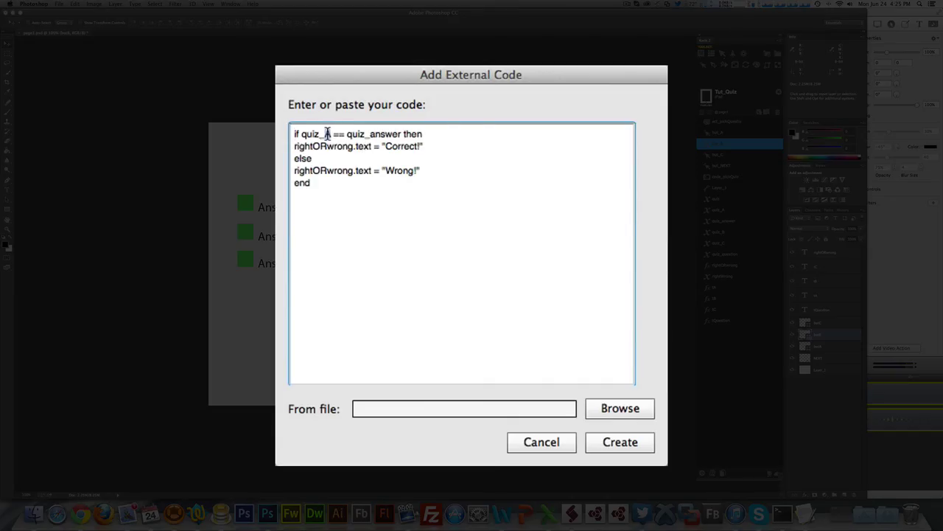
type("B")
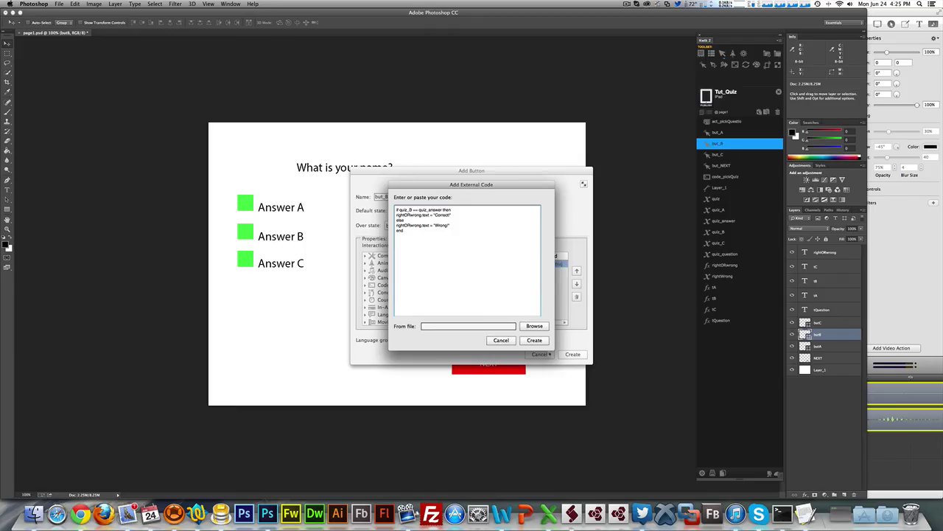
left_click(535, 342)
left_click(573, 355)
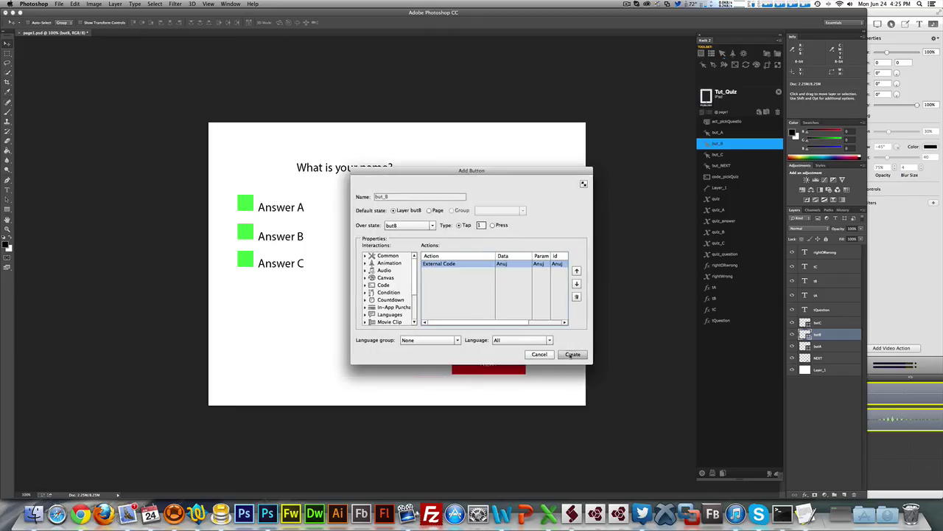
Publish the Tut_Quiz project and open it in the Corona Simulator.
left_click(726, 210)
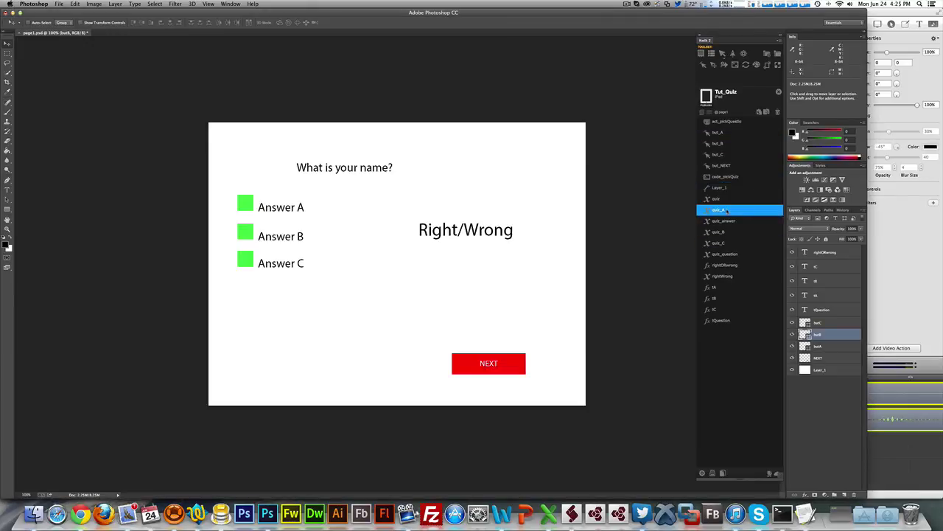
left_click(709, 97)
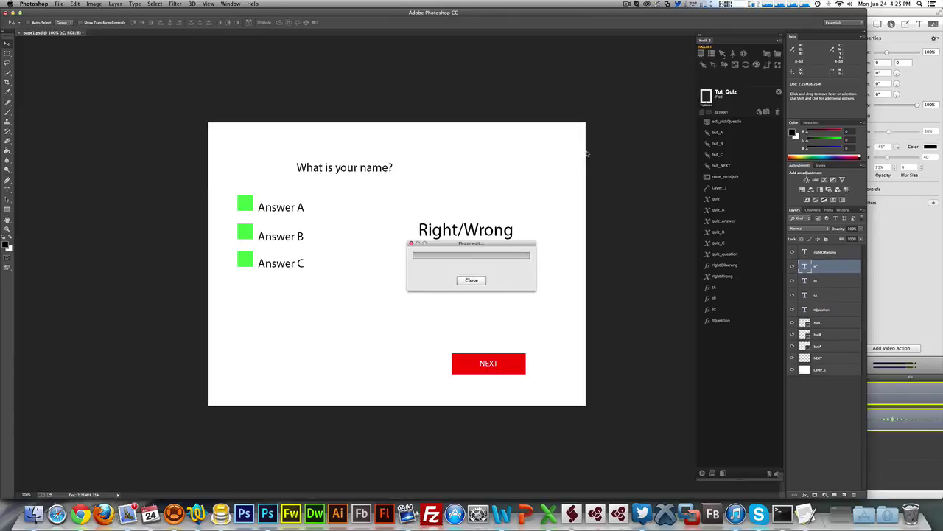
left_click(526, 163)
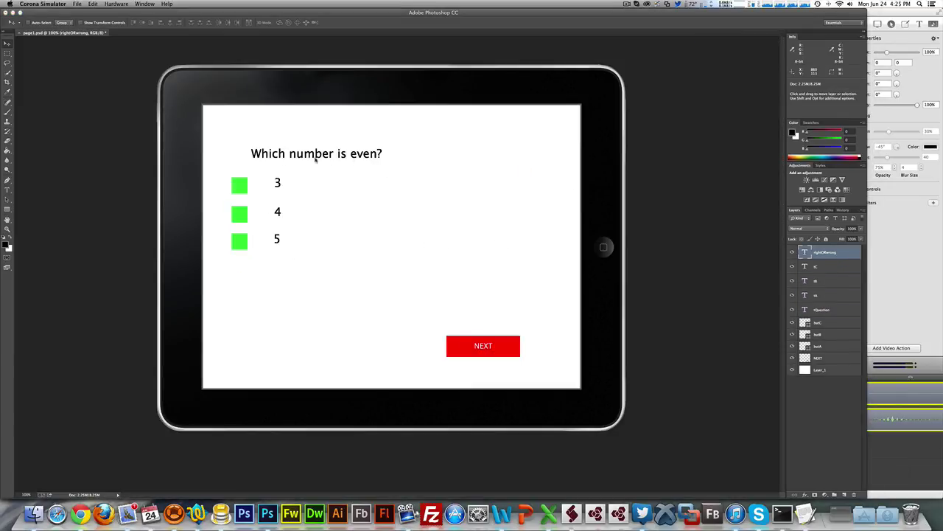
Test all three answer buttons on the even-number question, and the Pink and Blue answers on the next question.
left_click(246, 186)
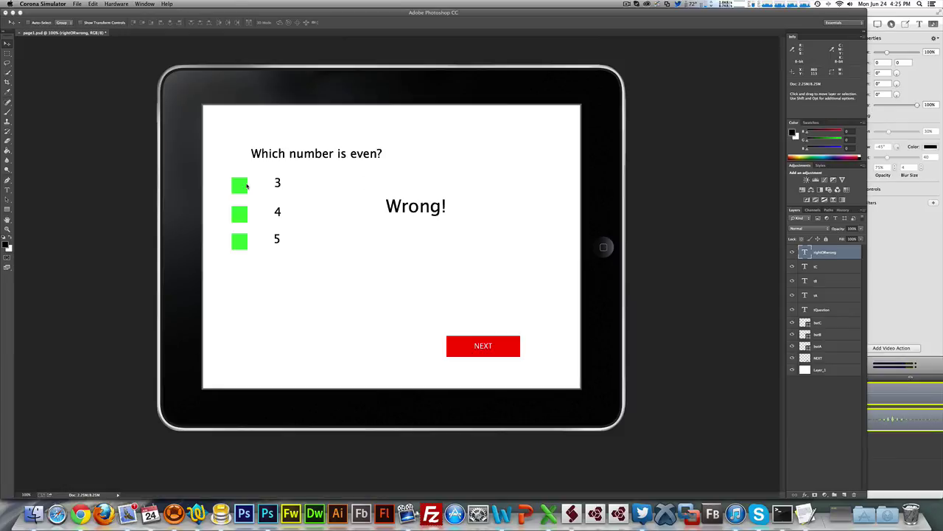
left_click(233, 216)
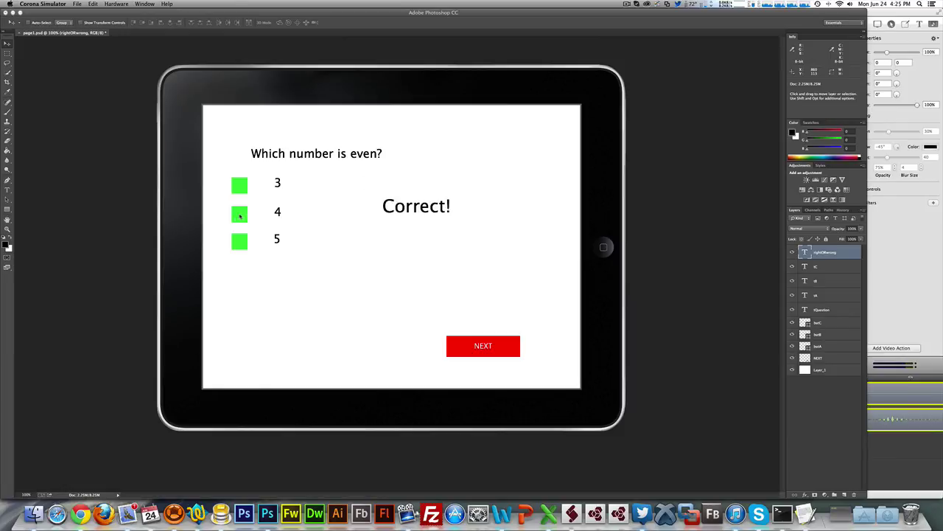
left_click(246, 239)
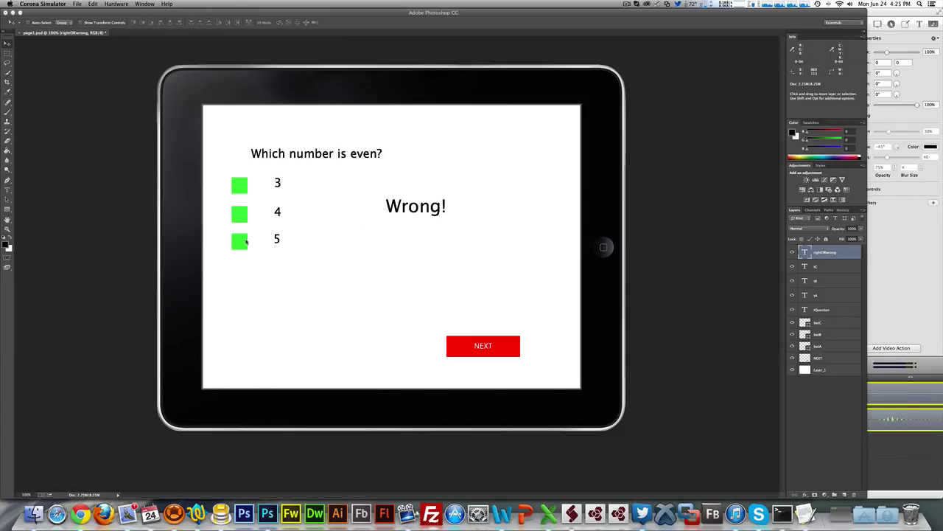
left_click(484, 347)
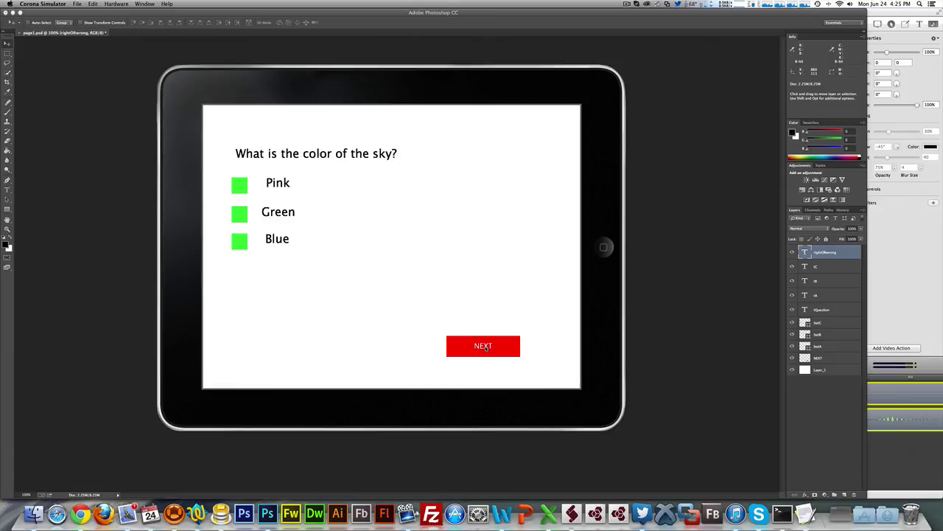
left_click(244, 186)
left_click(247, 242)
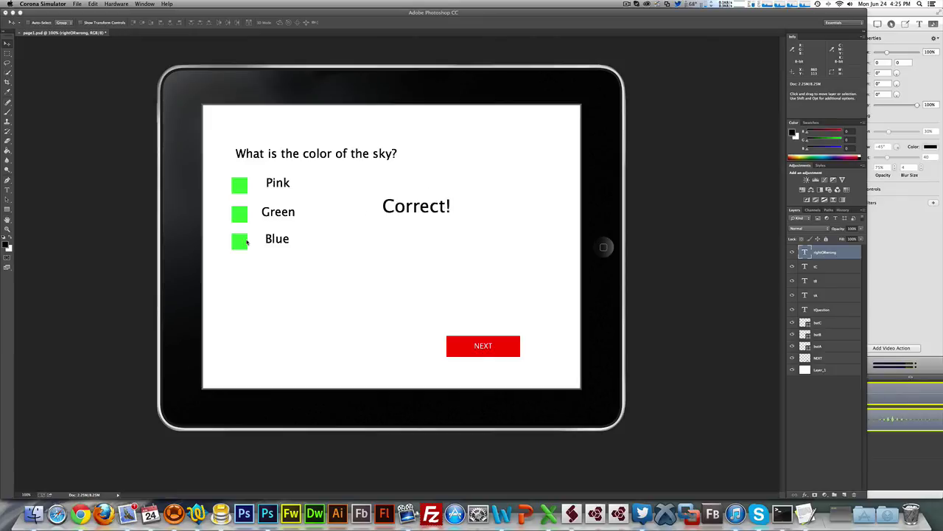